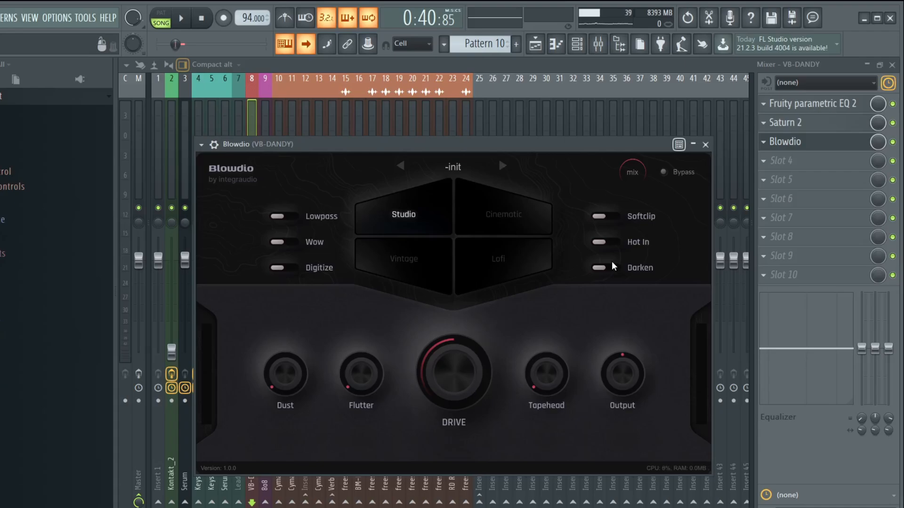
Look over Blowdio's mix control and its preset browser, and return to the main view with the -init preset
mouse_move(632, 172)
left_mouse_down()
mouse_move(654, 113)
mouse_move(625, 184)
left_mouse_up()
left_click(455, 167)
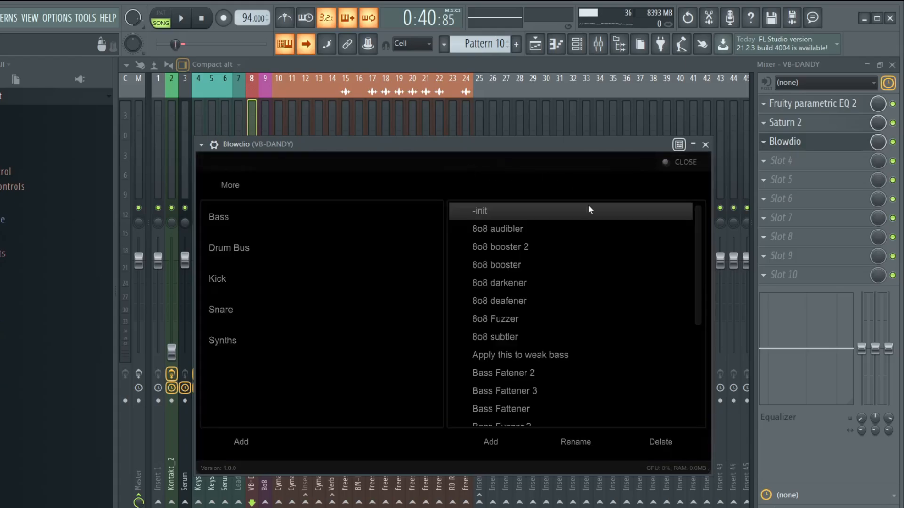
left_click(676, 166)
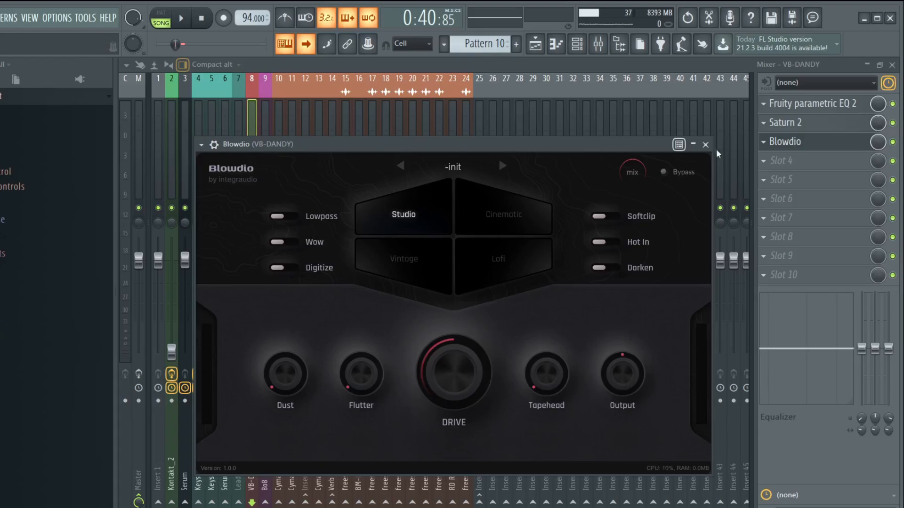
Disable Blowdio on the VB-DANDY track and lower the Master fader slightly while the song plays
left_click(892, 142)
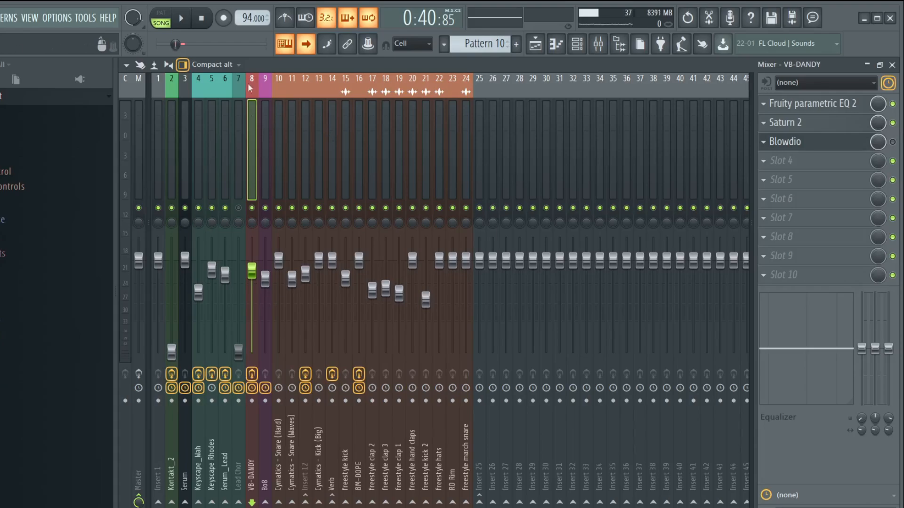
left_click(184, 18)
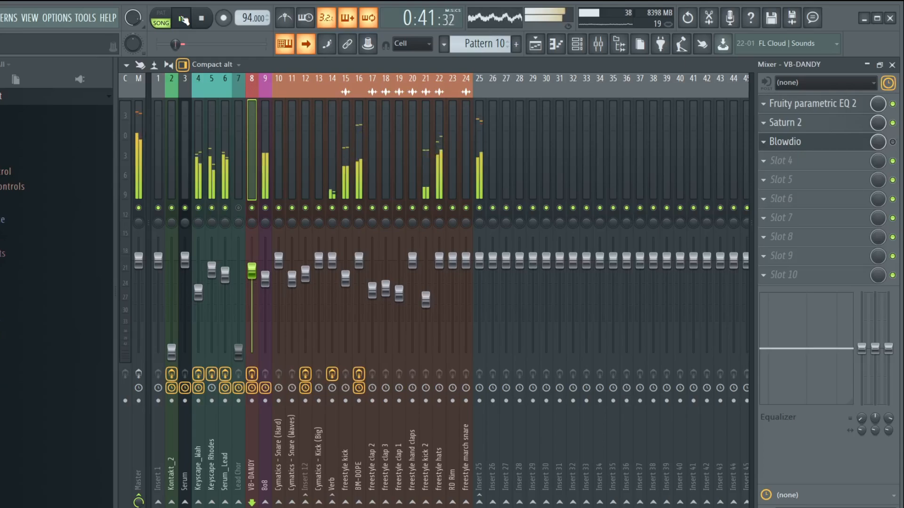
left_click(136, 118)
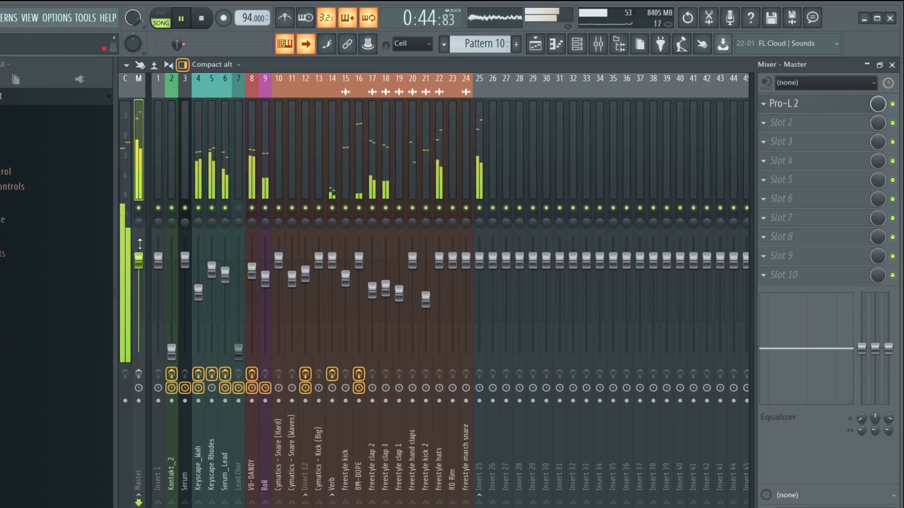
left_click_drag(140, 261, 140, 275)
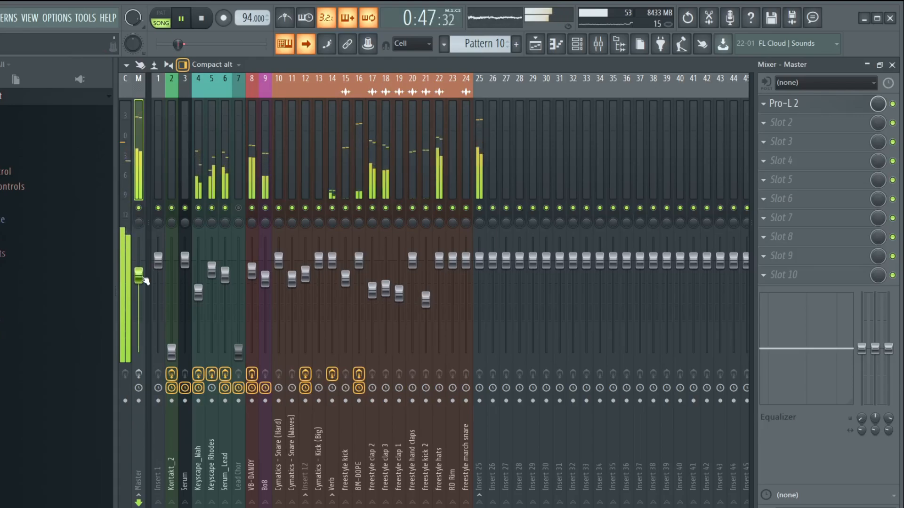
left_click(255, 161)
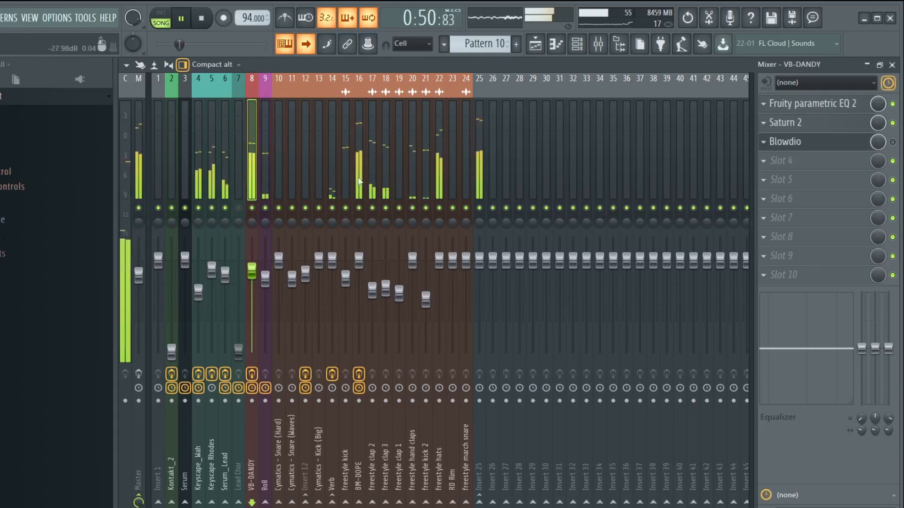
key("space")
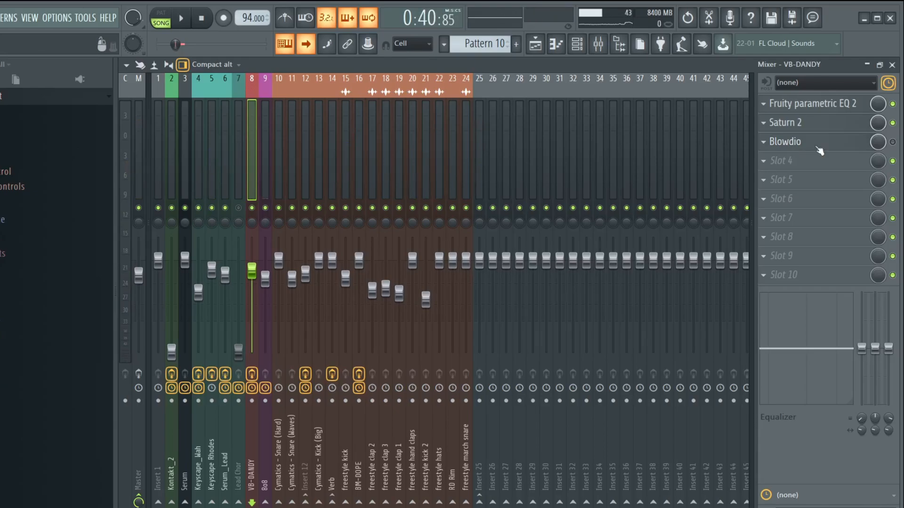
Solo the VB-DANDY mixer track and listen to it with Blowdio disabled
left_click(818, 146)
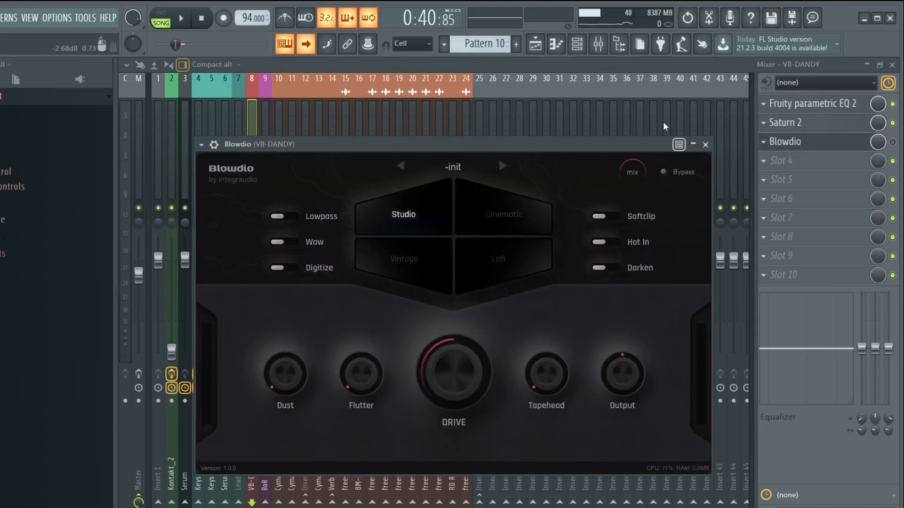
left_click(706, 144)
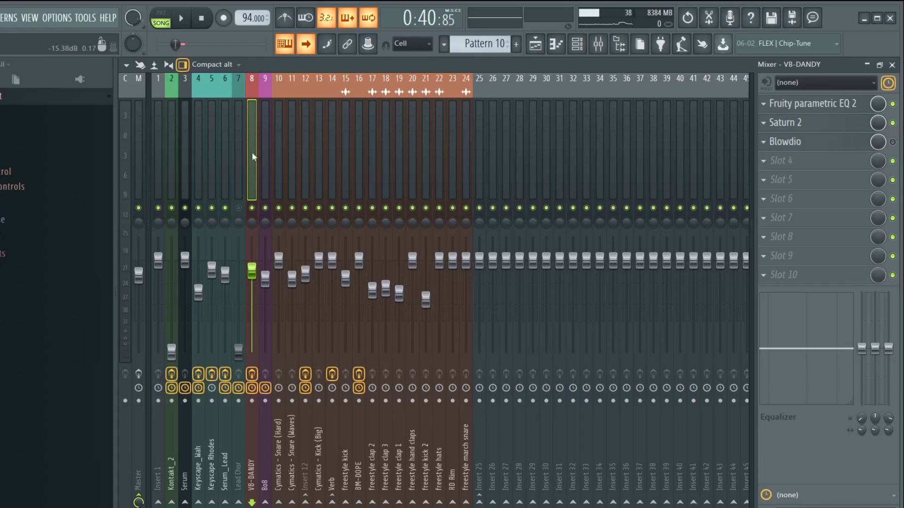
key("s")
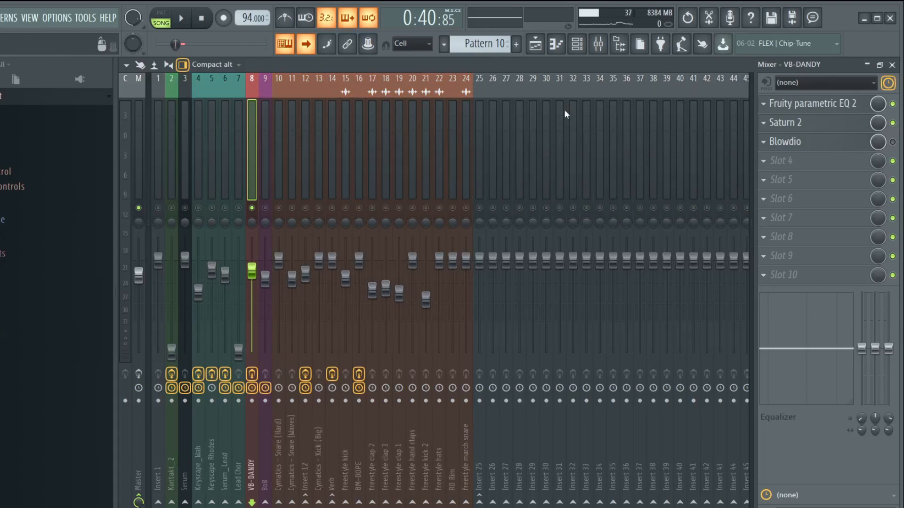
key("space")
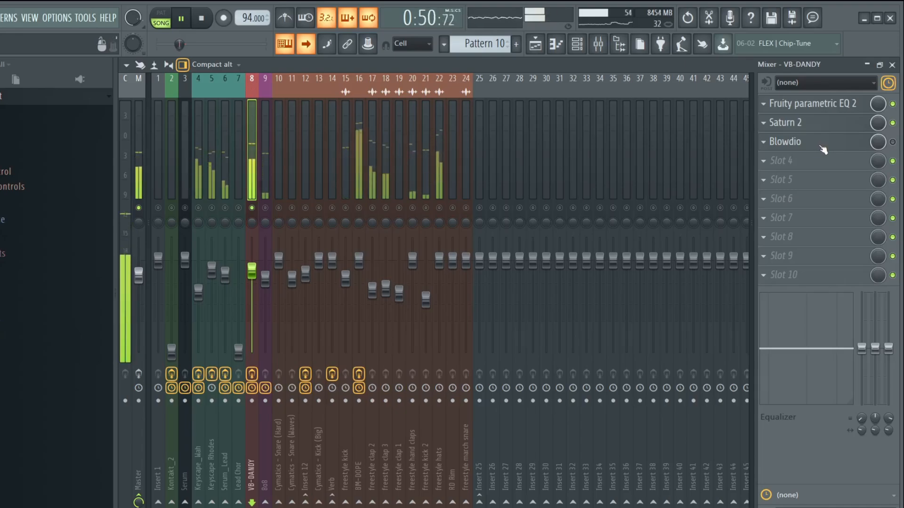
key("space")
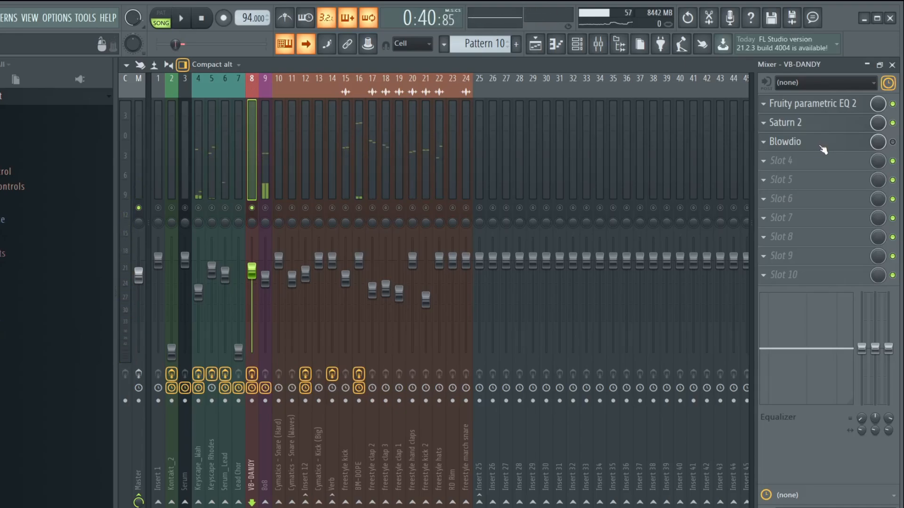
Re-enable Blowdio on VB-DANDY and turn on its Lowpass switch while the song plays
left_click(893, 141)
left_click(834, 143)
key("space")
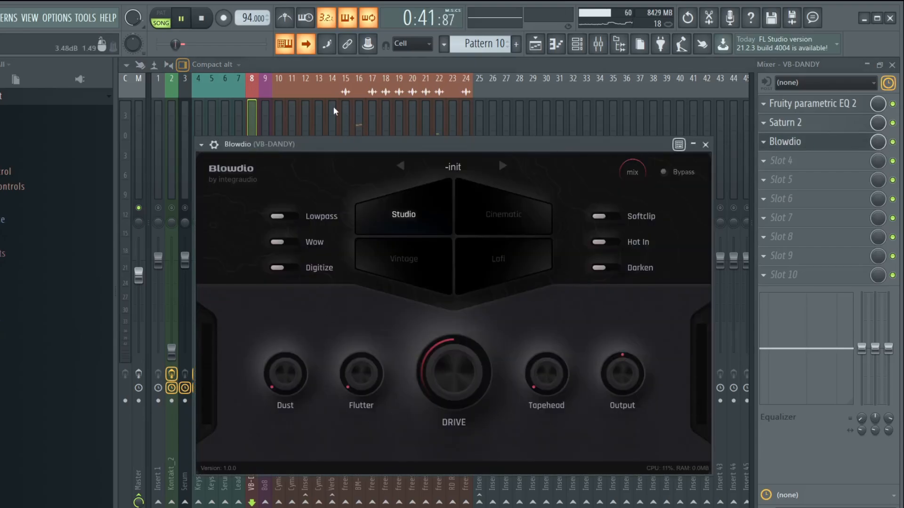
left_click(286, 218)
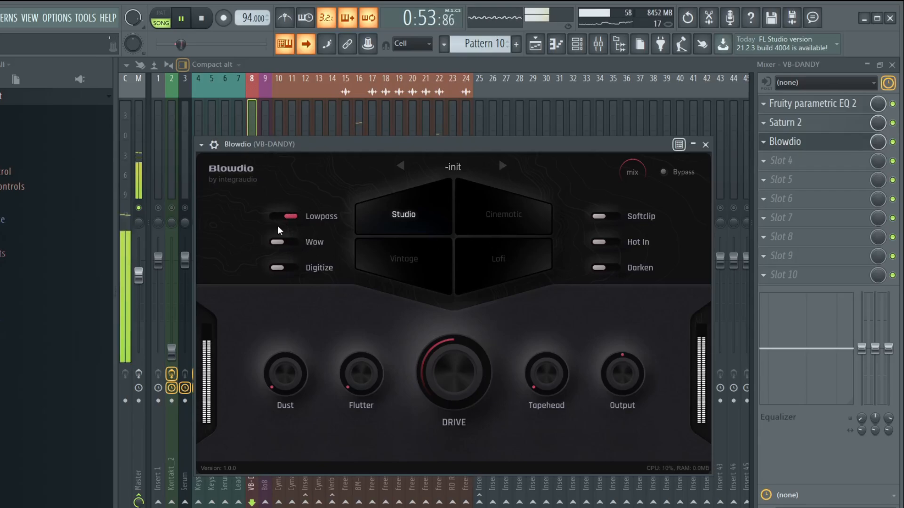
Audition Blowdio's Wow and Digitize effects one after the other, switching each back off
left_click(290, 242)
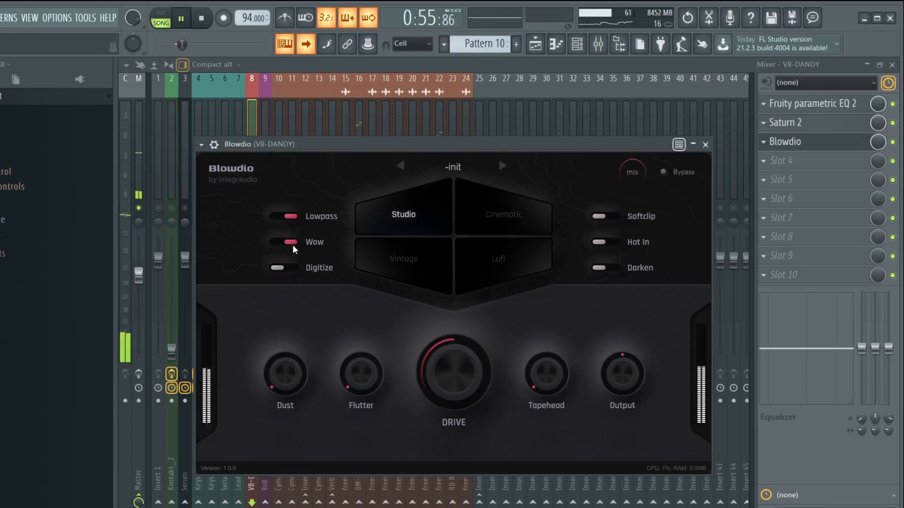
left_click(284, 242)
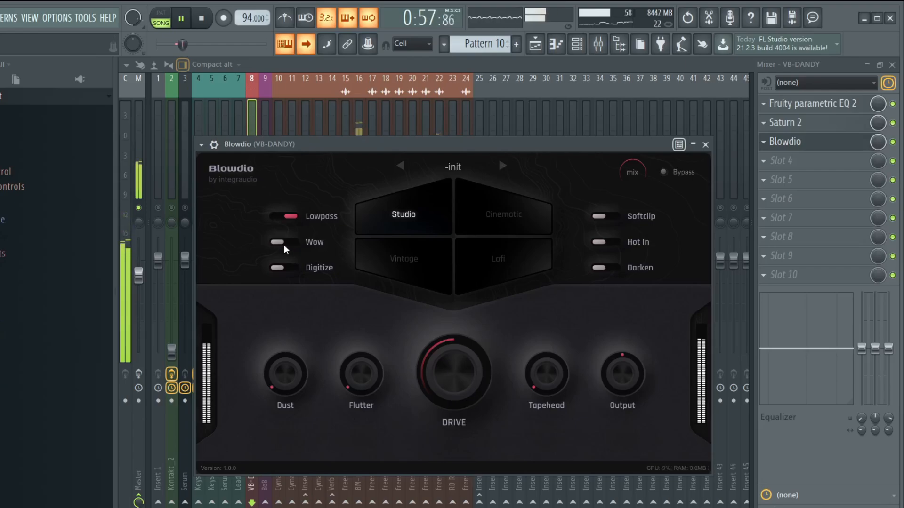
left_click(288, 268)
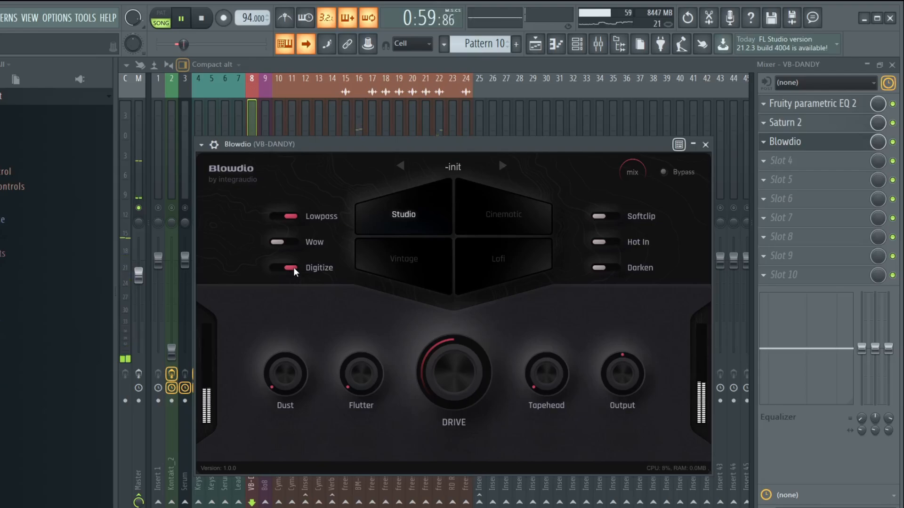
left_click(288, 268)
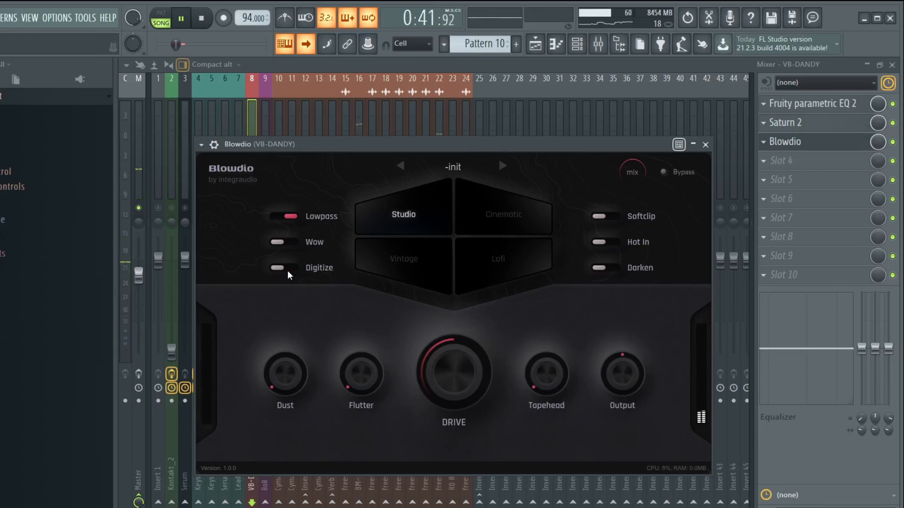
Turn on Softclip and Darken in Blowdio, auditioning Hot In briefly and leaving it off
left_click(611, 215)
left_click(612, 242)
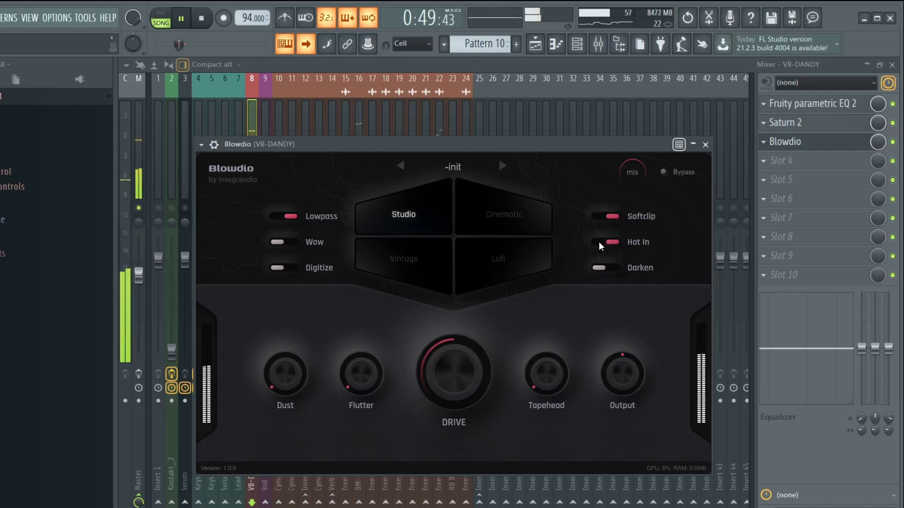
left_click(599, 241)
left_click(607, 268)
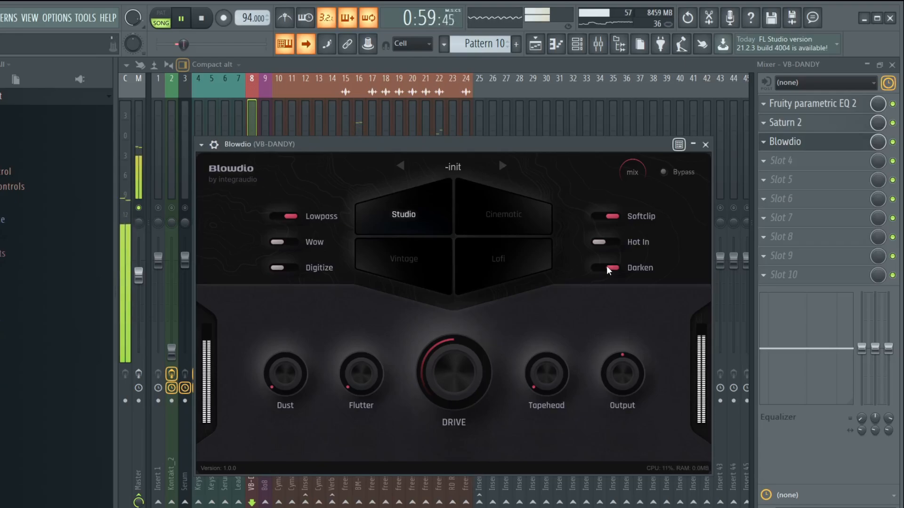
left_click(607, 267)
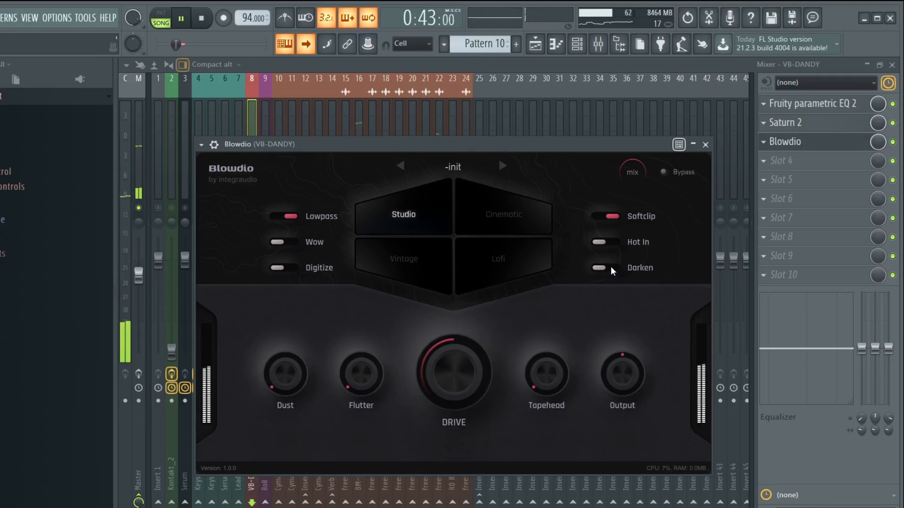
left_click(611, 269)
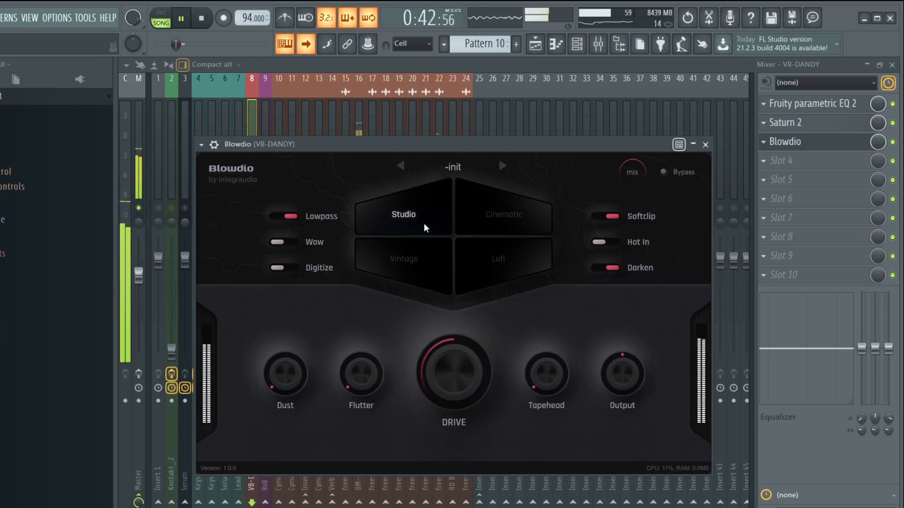
Compare Blowdio's Cinematic and Studio modes repeatedly during playback, ending on Studio, and stop the song
left_click(495, 218)
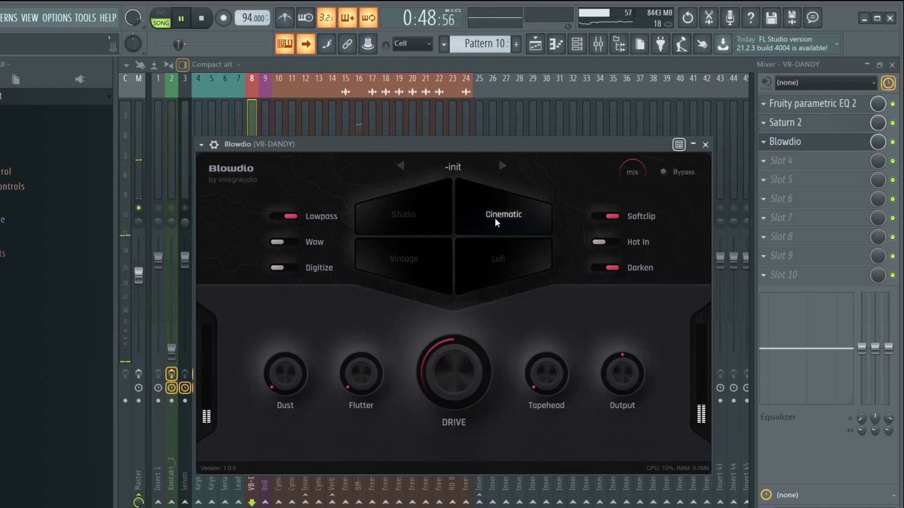
left_click(437, 228)
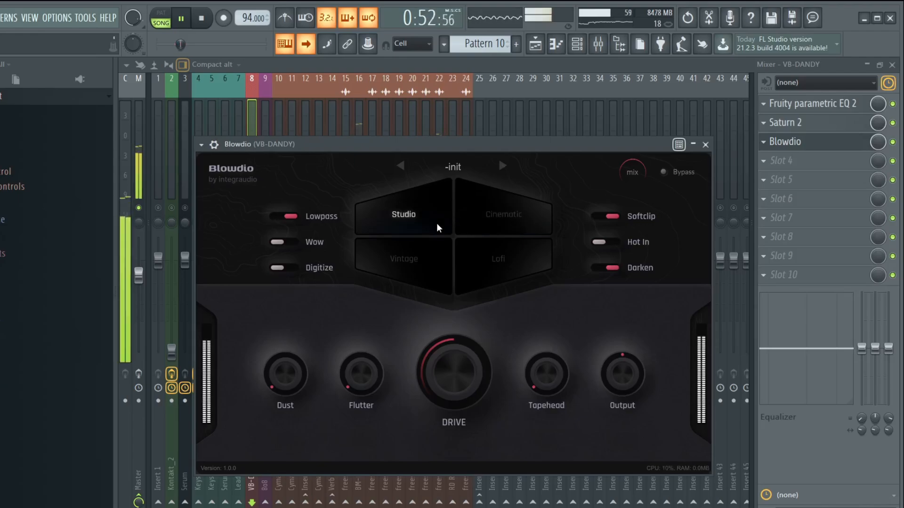
left_click(497, 216)
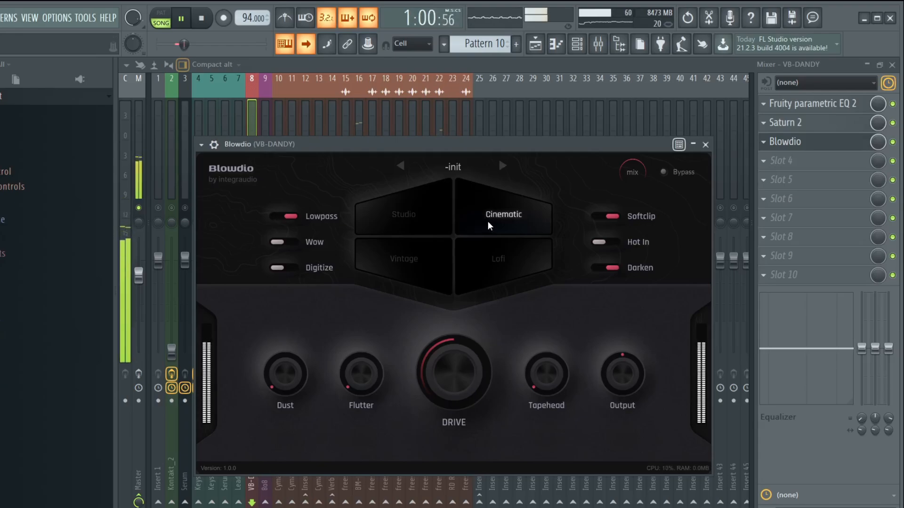
left_click(420, 229)
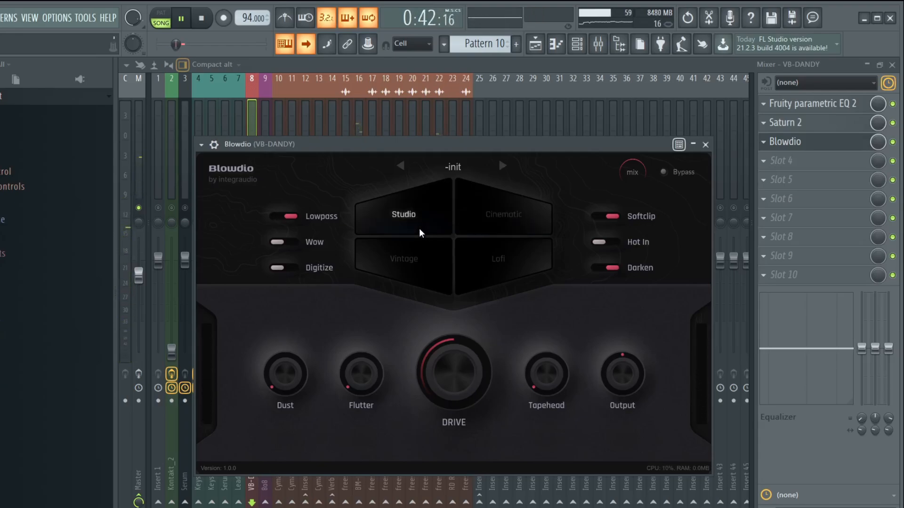
left_click(520, 215)
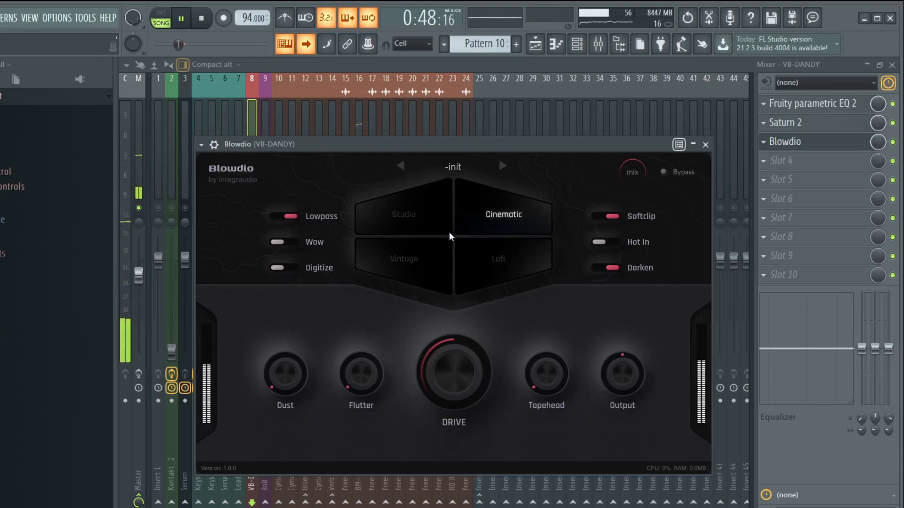
left_click(419, 218)
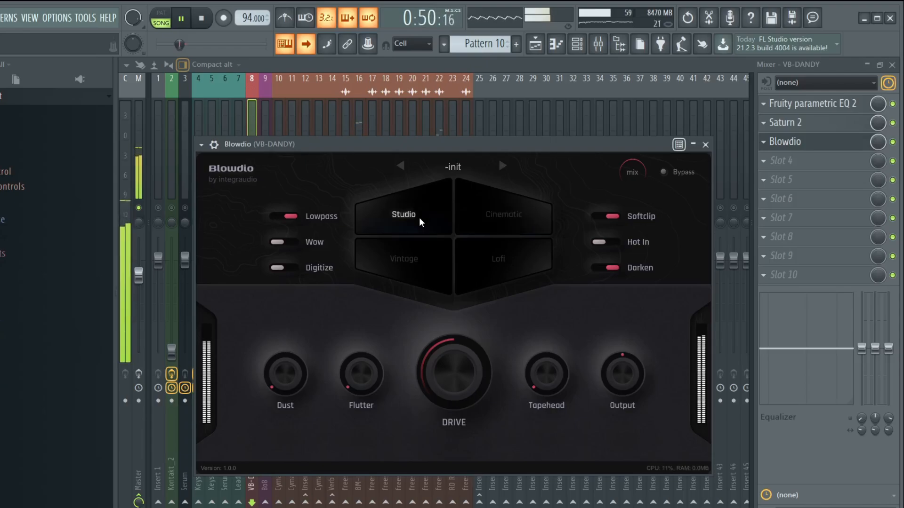
left_click(484, 216)
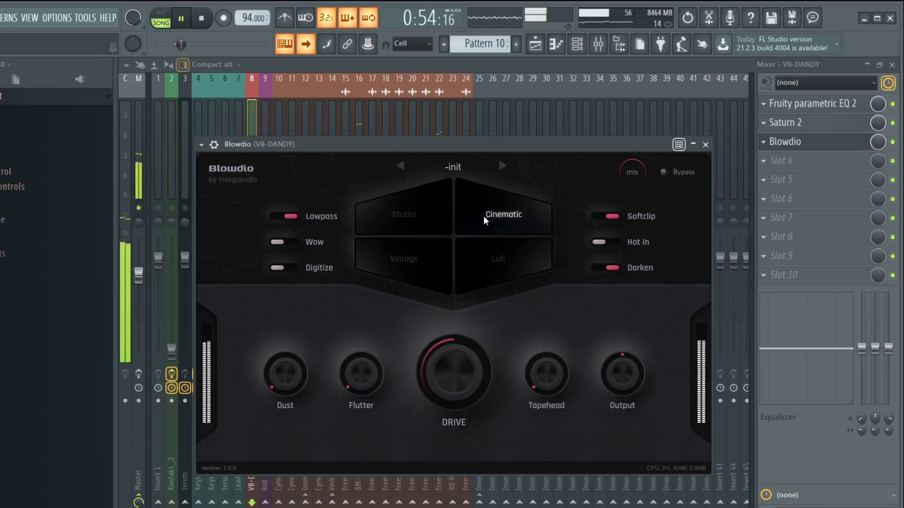
left_click(424, 208)
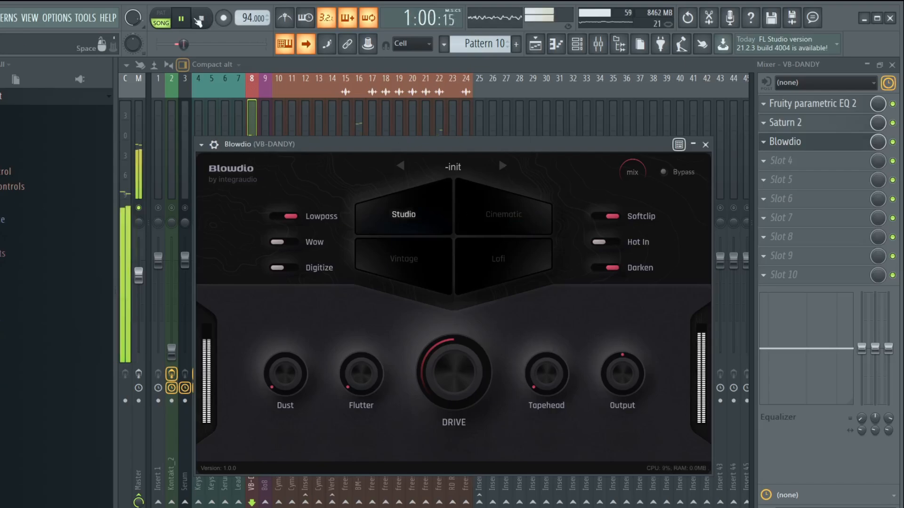
key("space")
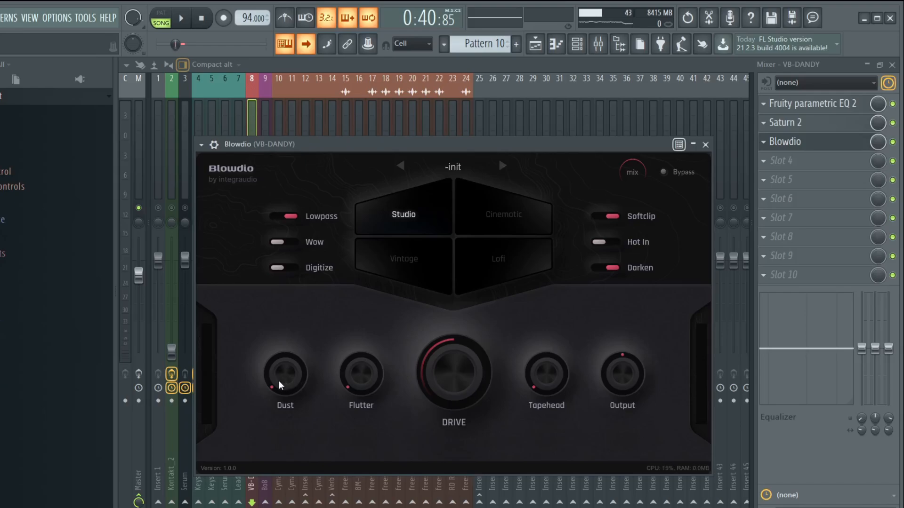
Audition Blowdio's Dust and Flutter controls during playback, returning both to their minimum
left_click(181, 18)
mouse_move(284, 373)
left_mouse_down()
mouse_move(265, 328)
mouse_move(296, 267)
mouse_move(281, 388)
left_mouse_up()
left_click_drag(360, 380, 363, 323)
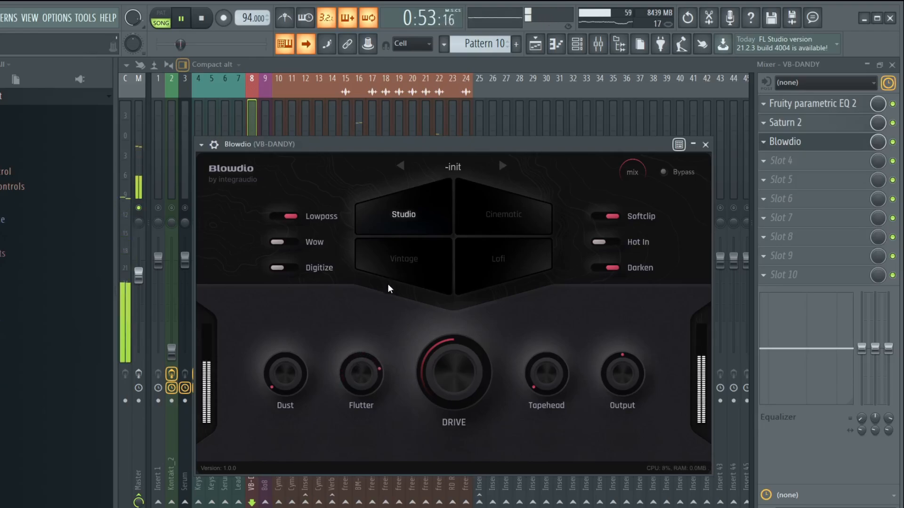
left_click_drag(352, 373, 354, 403)
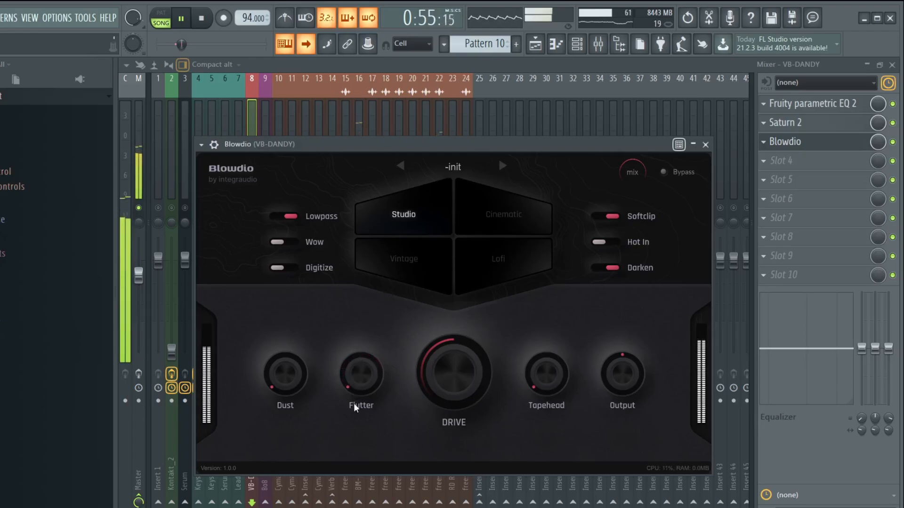
Lower Blowdio's Drive to slightly below its midpoint
mouse_move(433, 382)
left_mouse_down()
mouse_move(428, 414)
mouse_move(436, 395)
left_mouse_up()
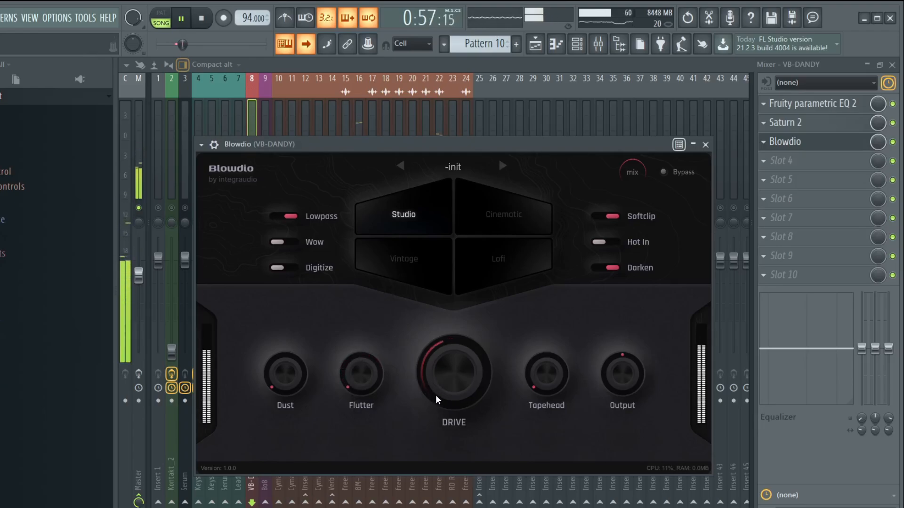
Audition Blowdio's Tapehead during playback, return it to its minimum and stop the song
left_click_drag(533, 378, 538, 364)
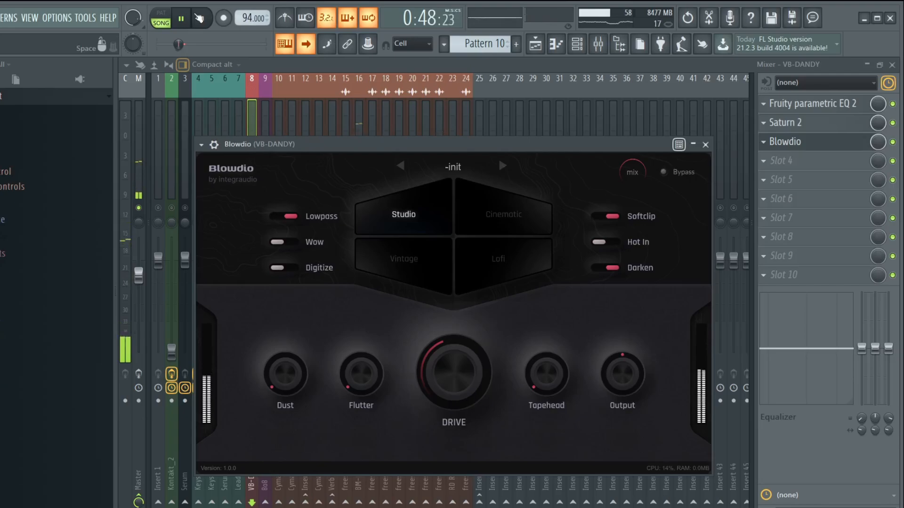
key("space")
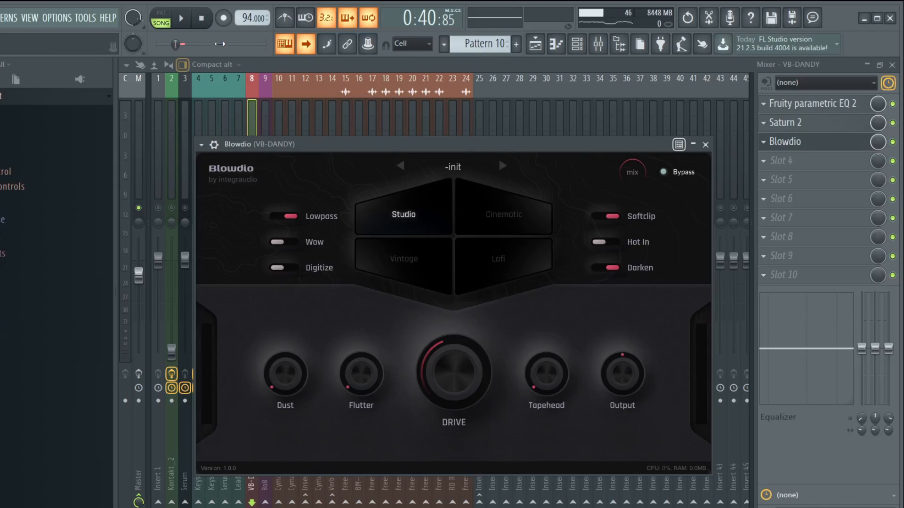
Play the soloed VB-DANDY track, compare it with Blowdio bypassed and active, leave Blowdio active and stop the song
key("space")
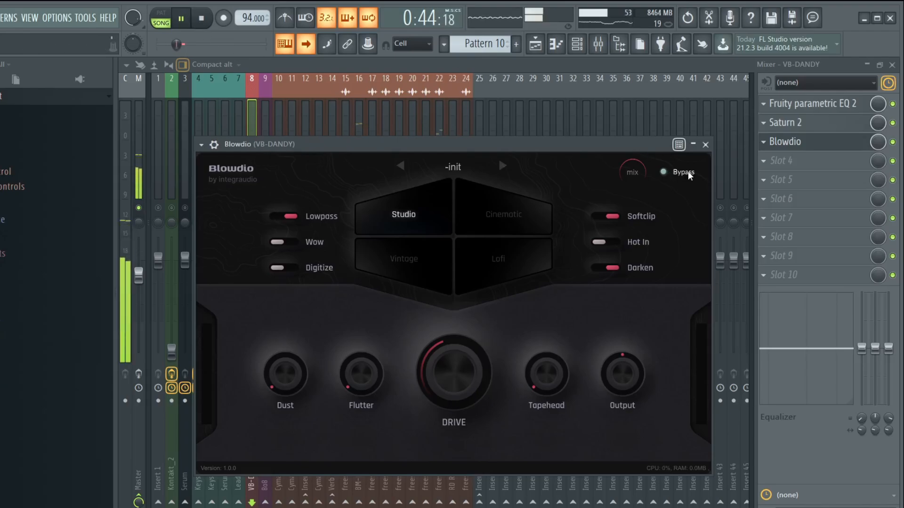
left_click(688, 171)
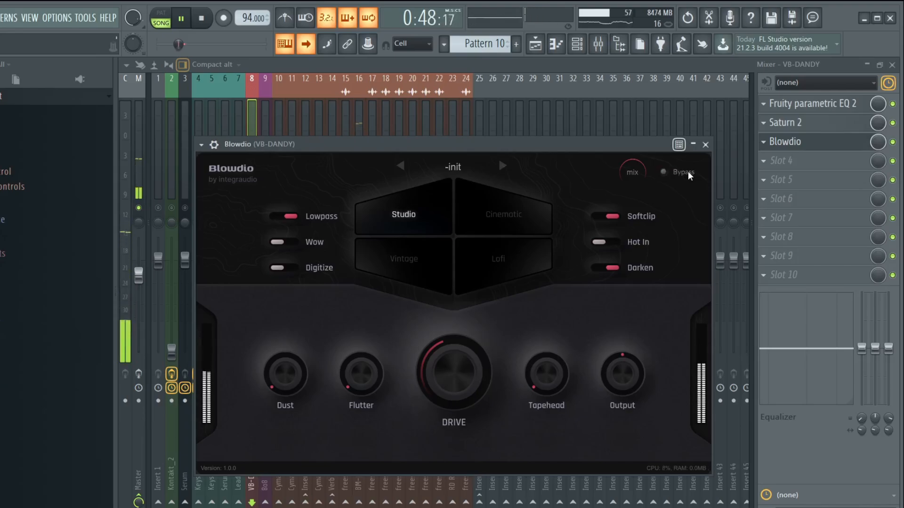
left_click(688, 171)
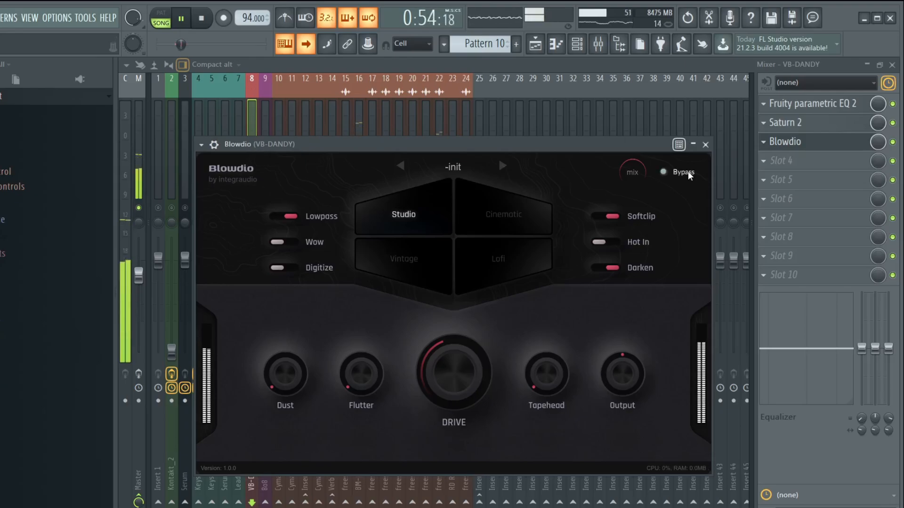
left_click(688, 171)
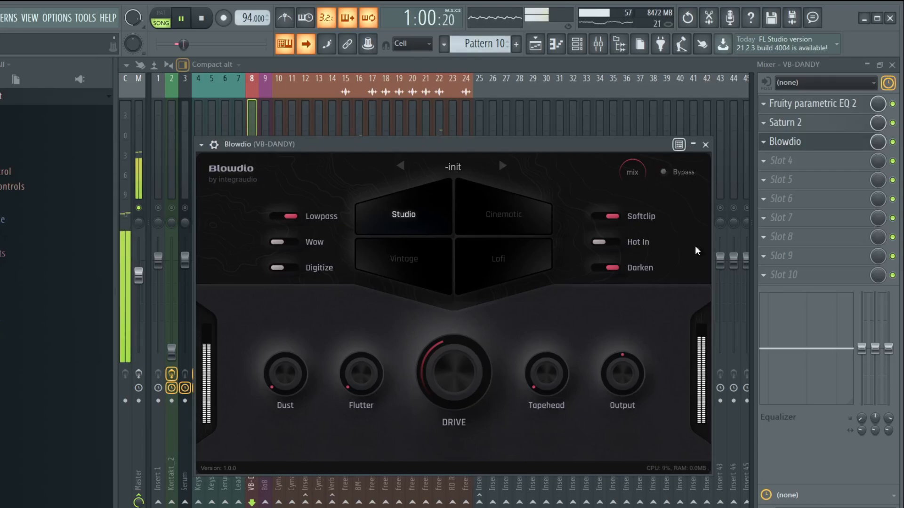
key("Escape")
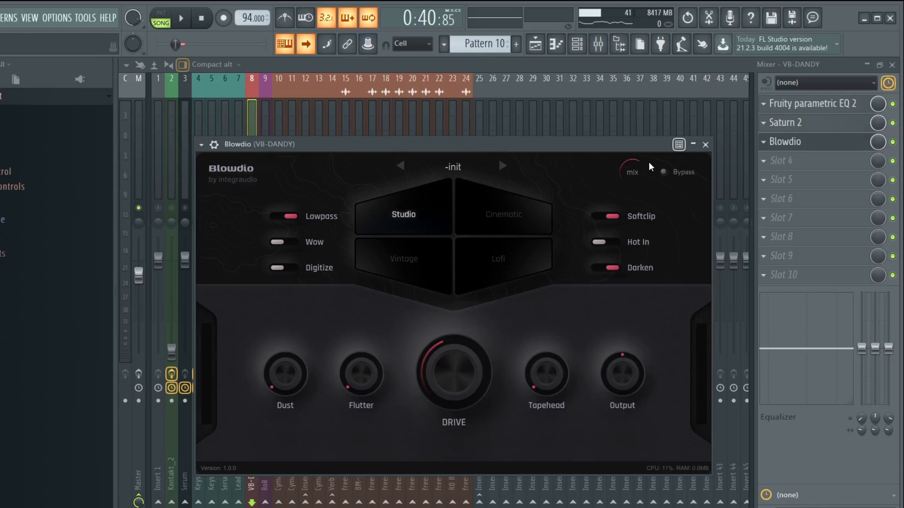
Close Blowdio and unsolo the VB-DANDY track so that all mixer tracks are enabled
left_click(704, 145)
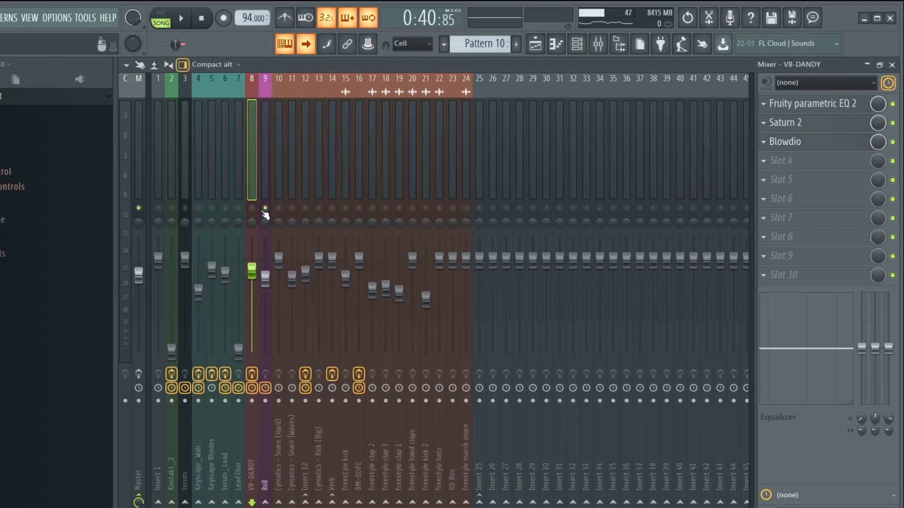
right_click(252, 208)
right_click(252, 208)
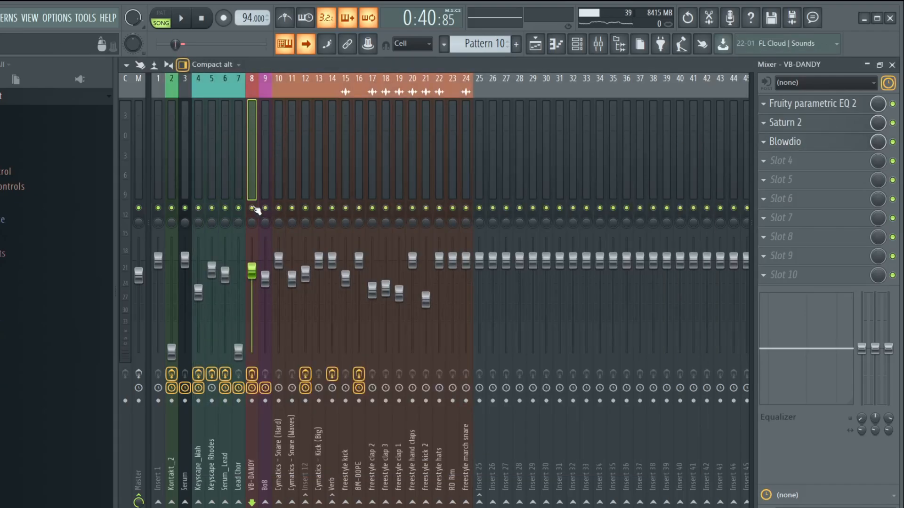
Play the full mix, reopen VB-DANDY's Blowdio and compare it bypassed and active, leaving it active
key("space")
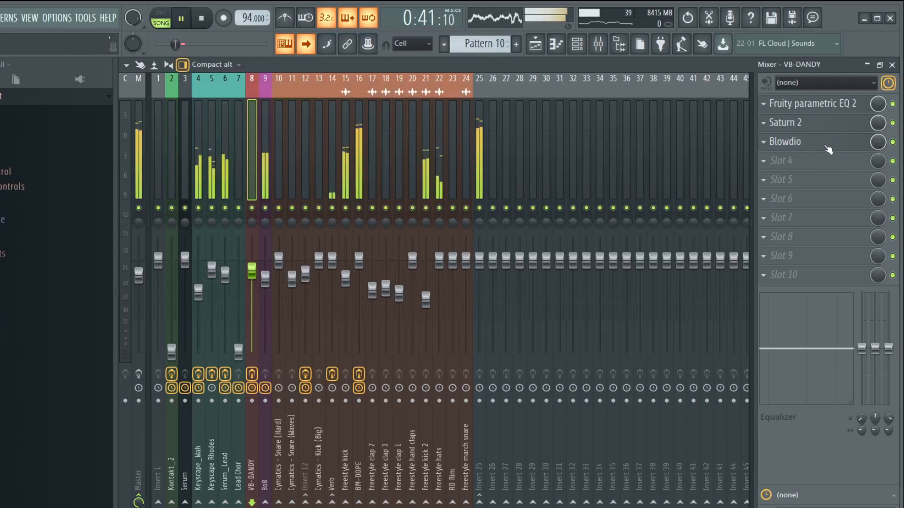
left_click(827, 146)
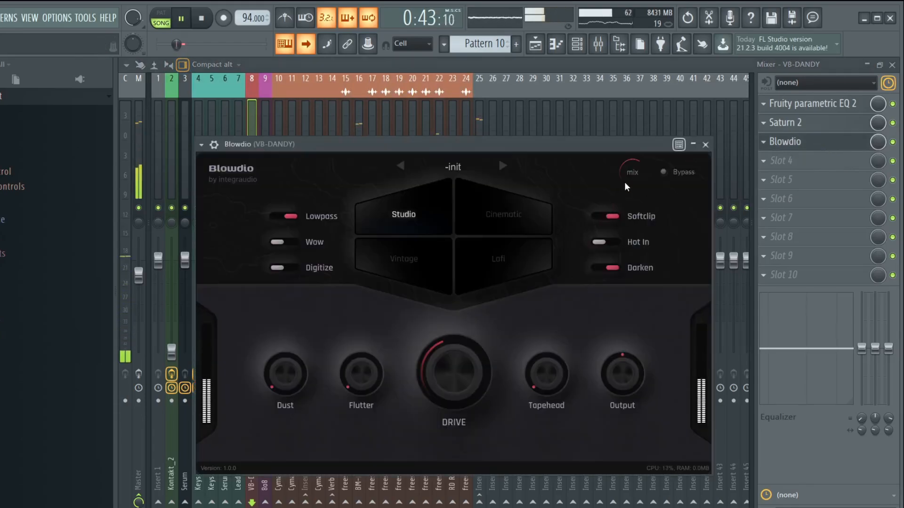
left_click(671, 173)
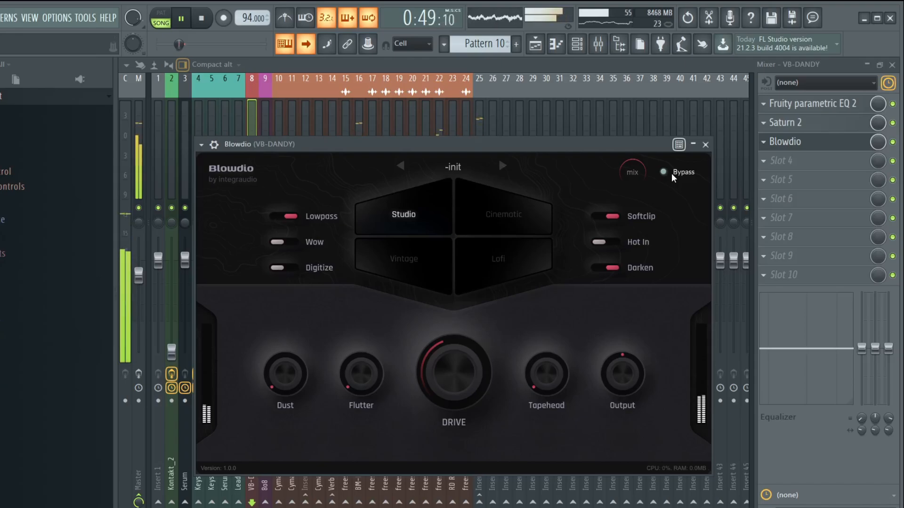
left_click(672, 174)
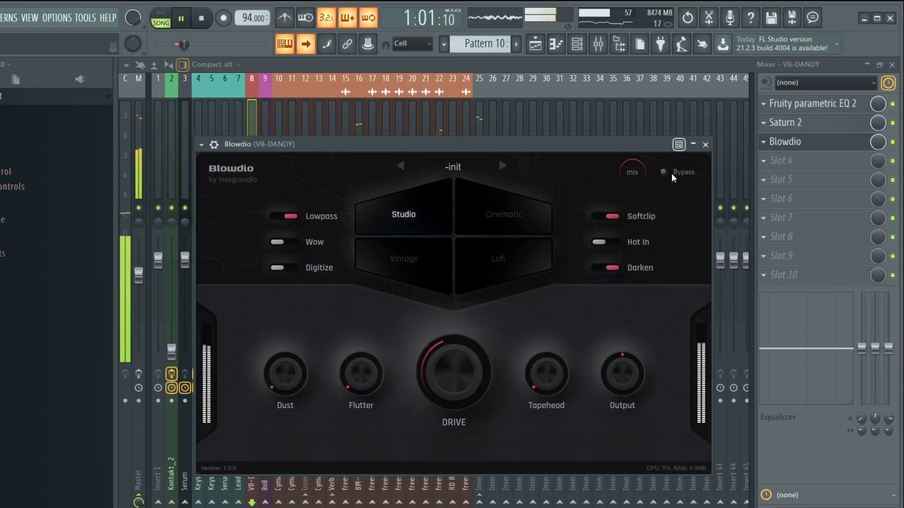
left_click(671, 174)
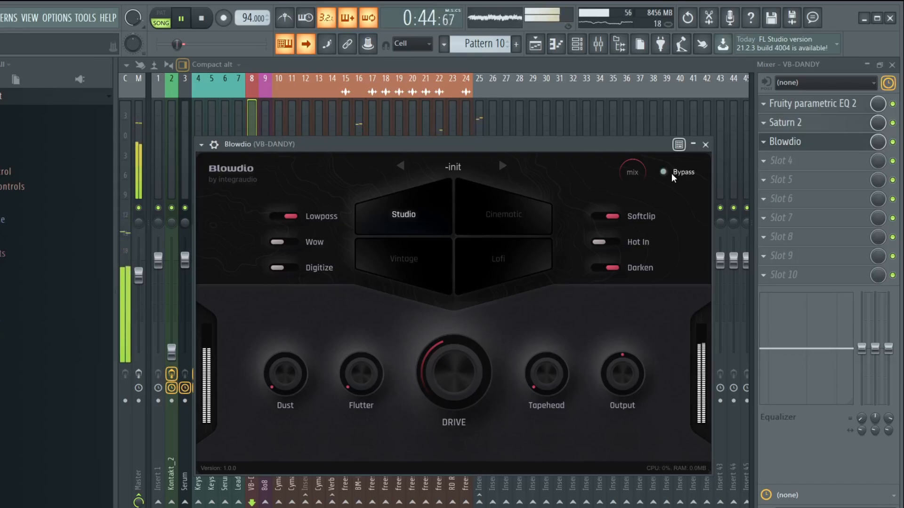
left_click(671, 173)
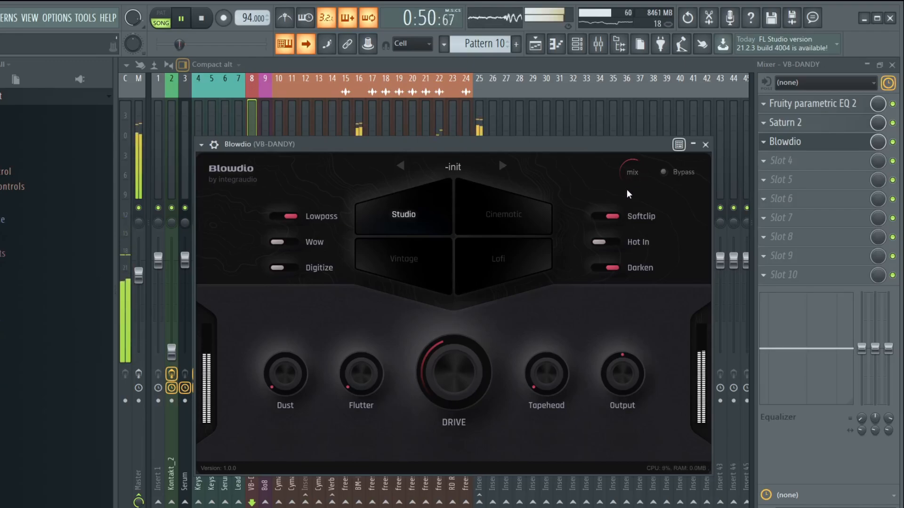
Raise Blowdio's Output well above its midpoint, compare it with the bypassed signal and try the Mix control
left_click_drag(623, 377, 646, 349)
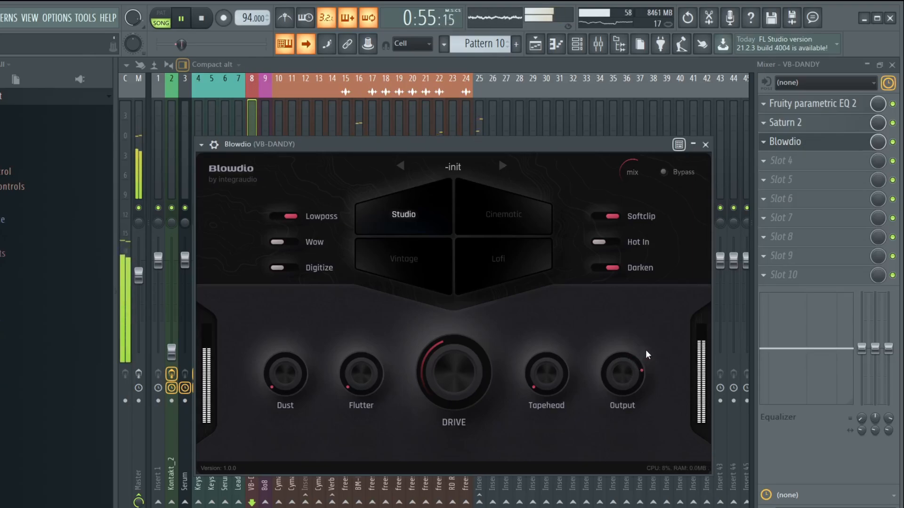
left_click(690, 173)
left_click(689, 172)
left_click_drag(620, 157, 634, 126)
Audition Blowdio's Cinematic mode in the full mix and compare it with the bypassed signal
left_click(475, 221)
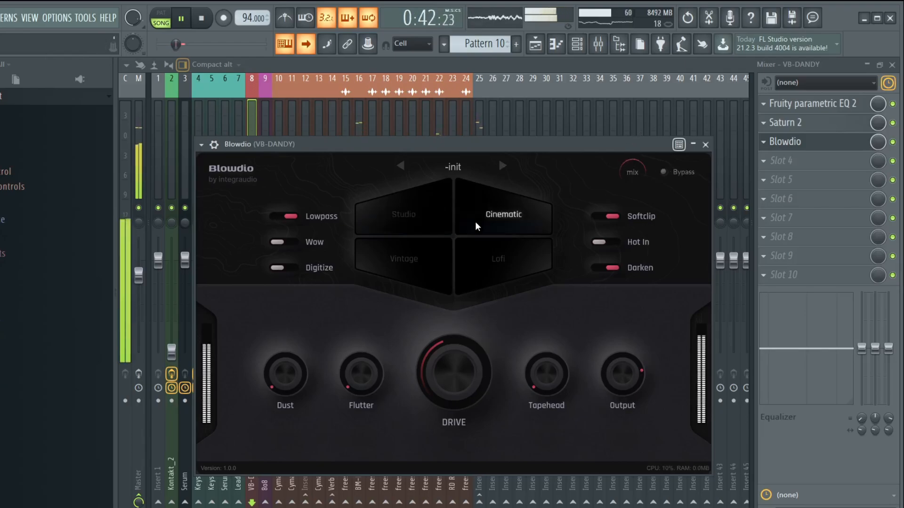
left_click(676, 174)
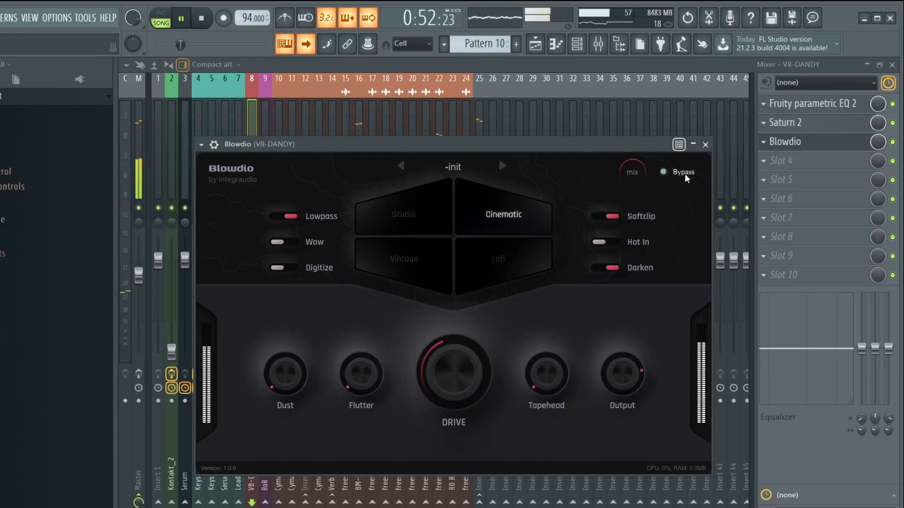
left_click(684, 172)
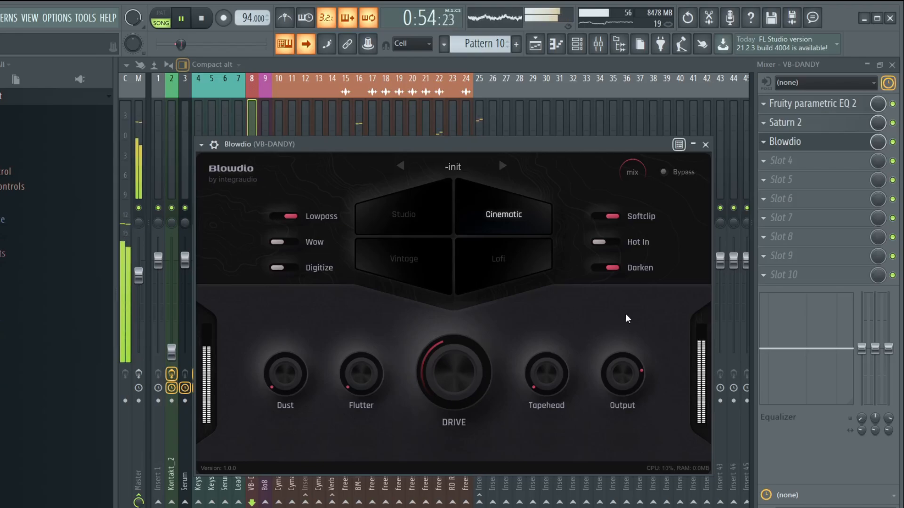
Raise Blowdio's Drive slightly, compare Studio and Cinematic modes ending on Studio, and close the plugin with playback stopped
mouse_move(470, 358)
left_mouse_down()
mouse_move(476, 346)
mouse_move(468, 351)
left_mouse_up()
left_click(417, 228)
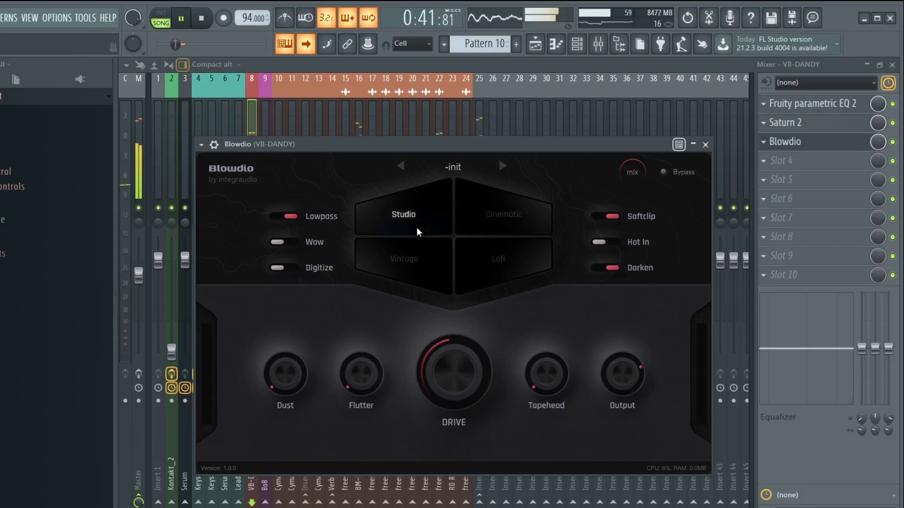
left_click(514, 215)
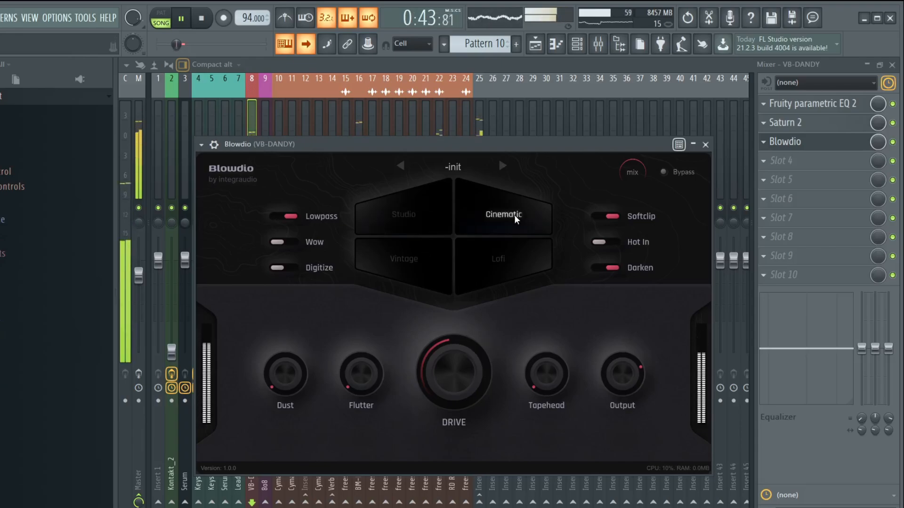
left_click(397, 200)
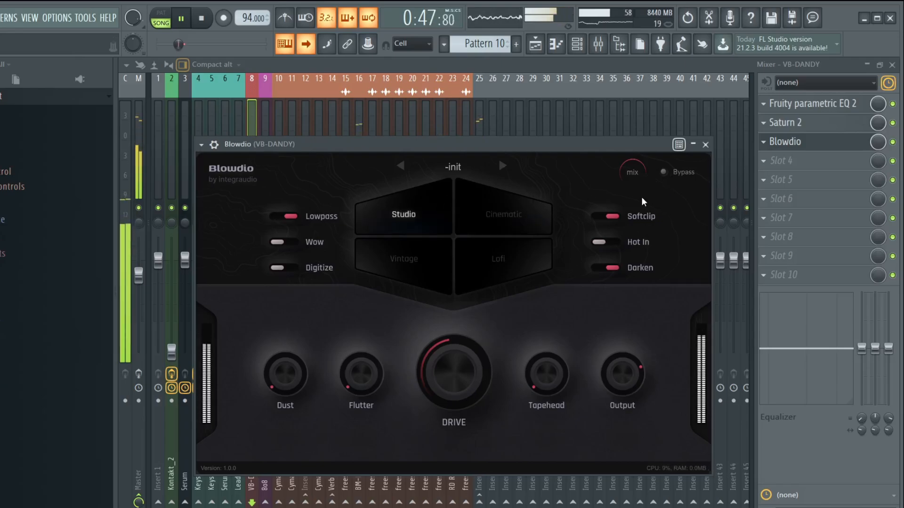
left_click(705, 145)
key("space")
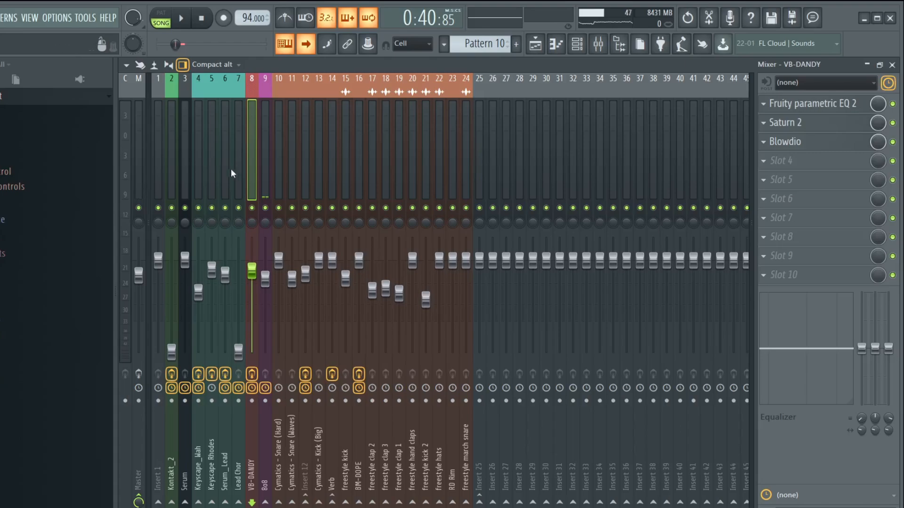
Select the Keyscape Rhodes mixer track, solo it and start playback
left_click(211, 146)
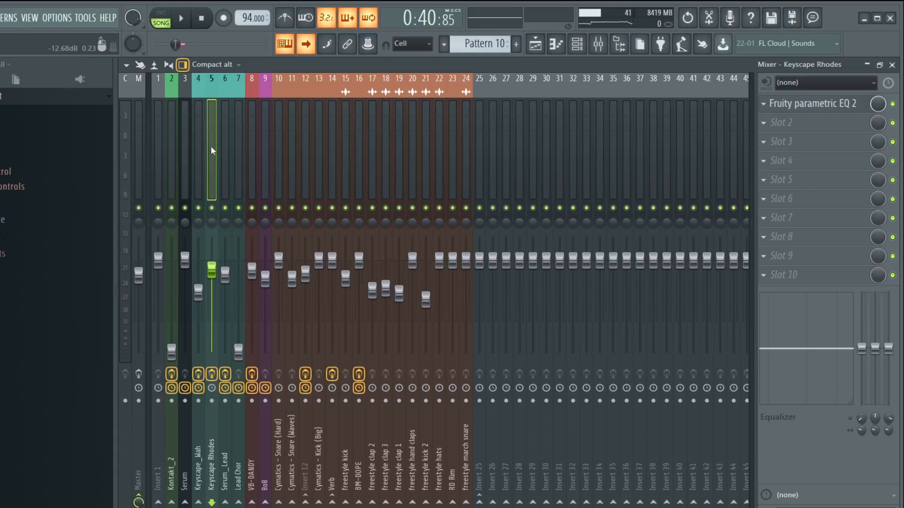
key("alt+s")
key("space")
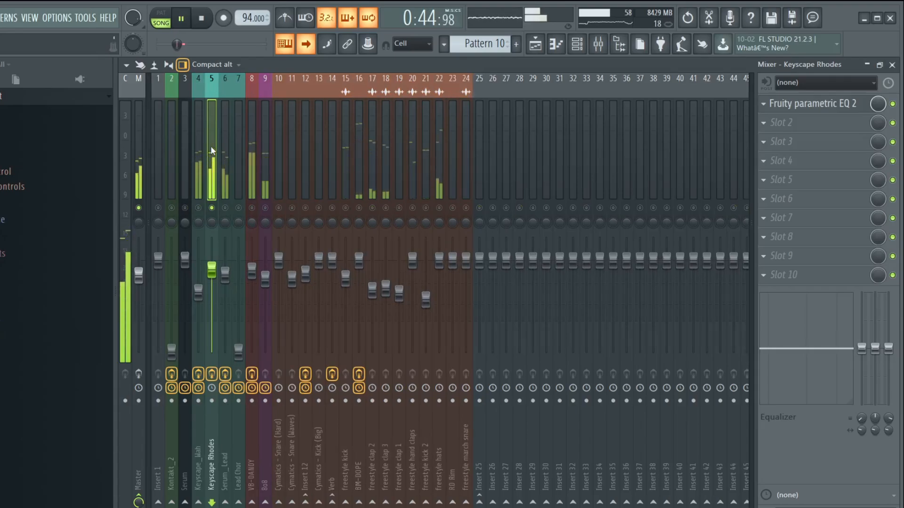
Load Blowdio into effect slot 2 of the Keyscape Rhodes track and reposition its window
left_click(801, 126)
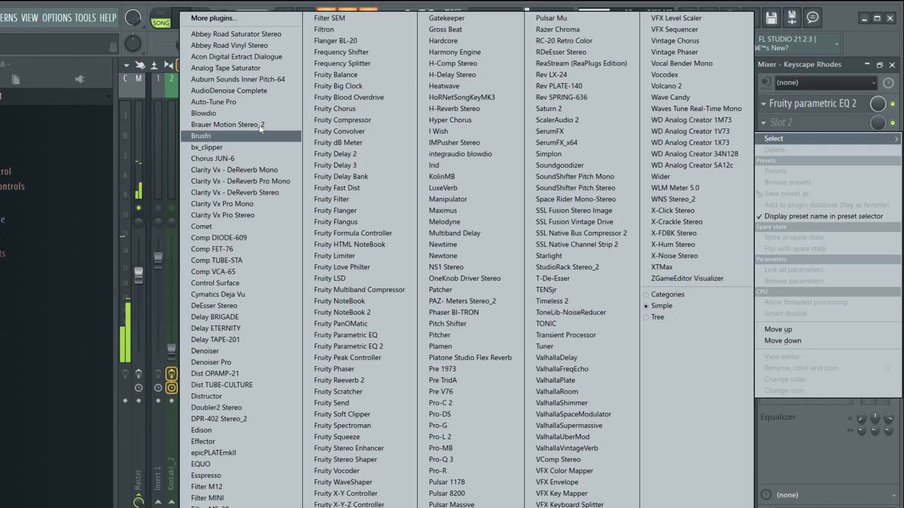
left_click(224, 113)
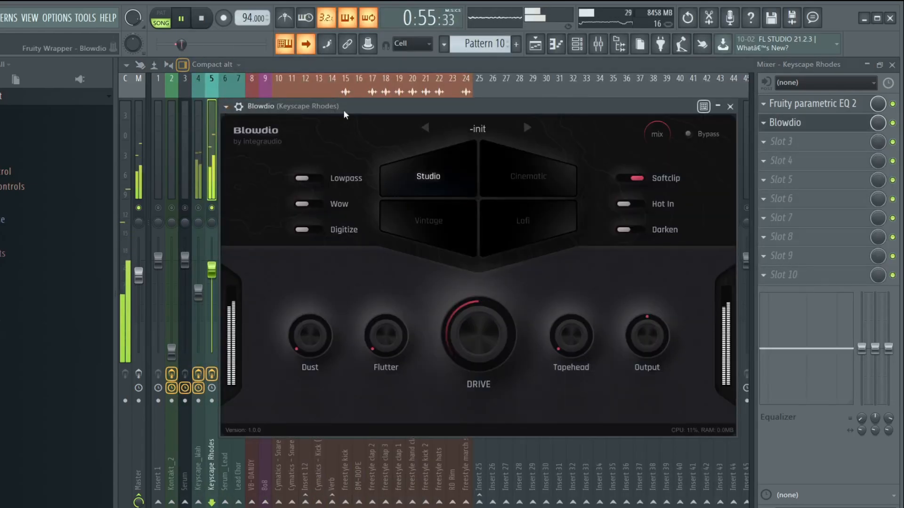
left_click_drag(346, 109, 310, 110)
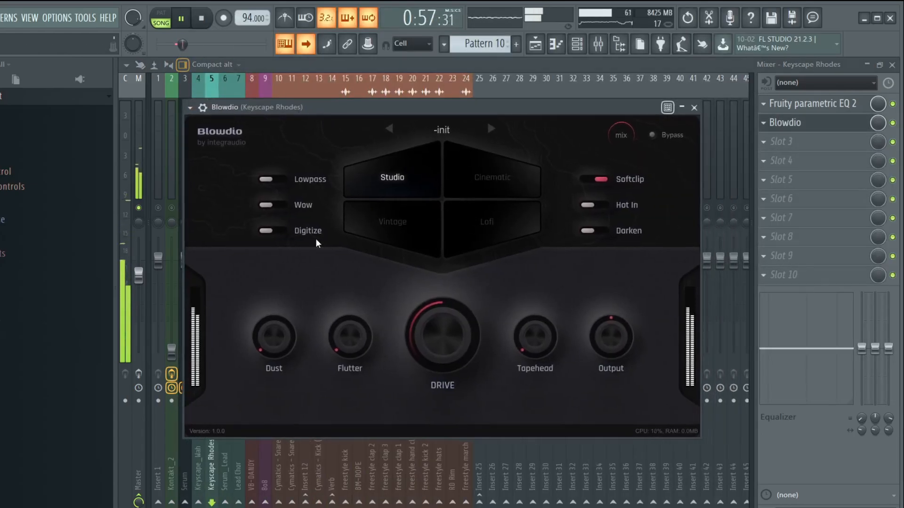
Turn off Softclip on the Rhodes Blowdio, compare it with the bypassed signal and turn on Lowpass
left_click(600, 180)
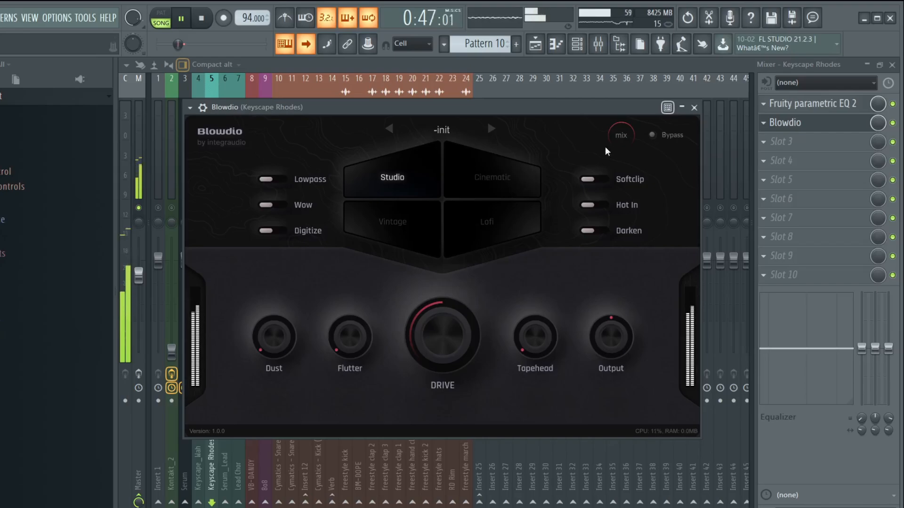
left_click(660, 136)
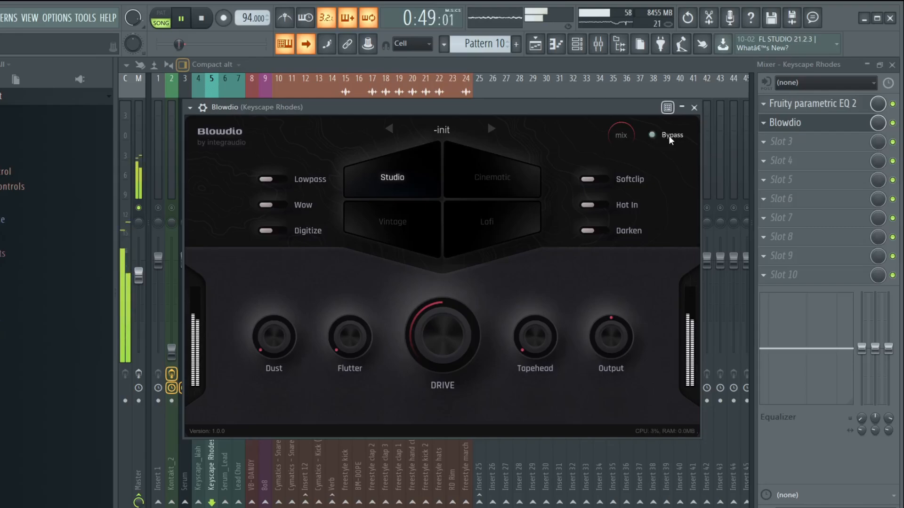
left_click(668, 136)
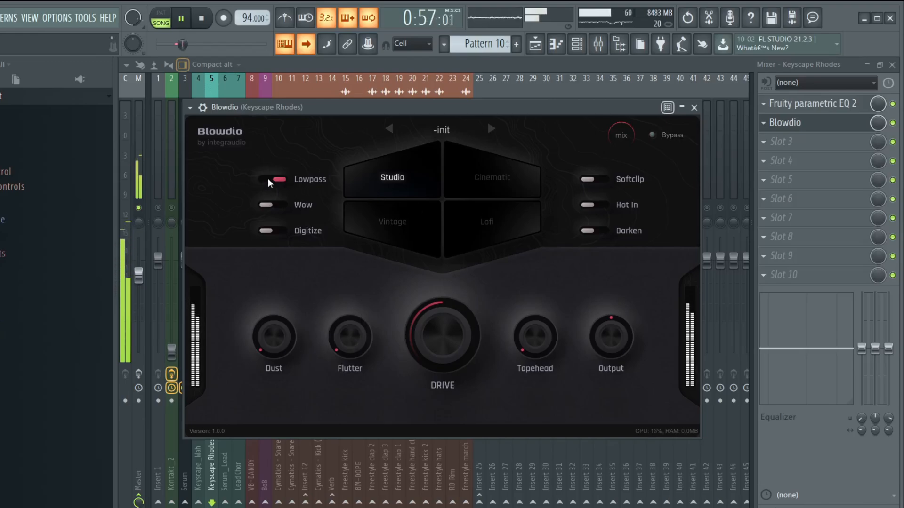
Switch the Rhodes Blowdio to Cinematic, audition Wow and Digitize leaving both off, and turn on Softclip
left_click(485, 185)
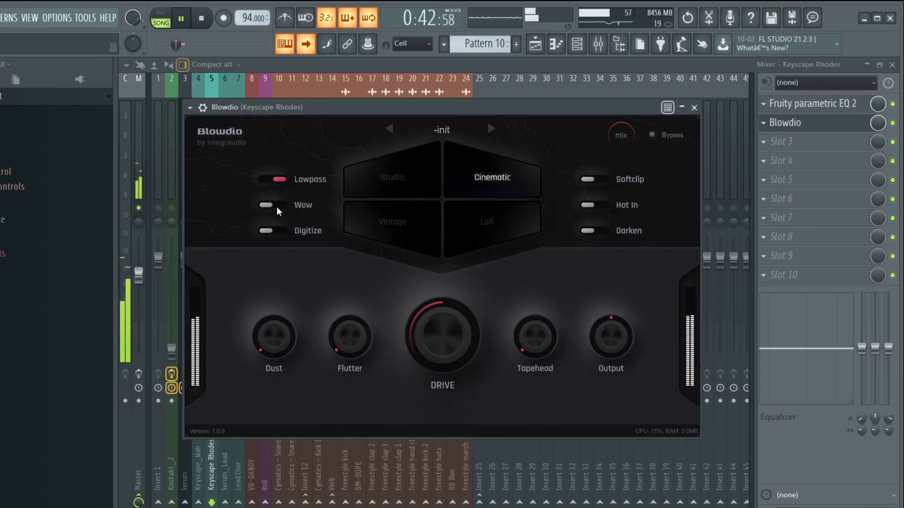
left_click(276, 206)
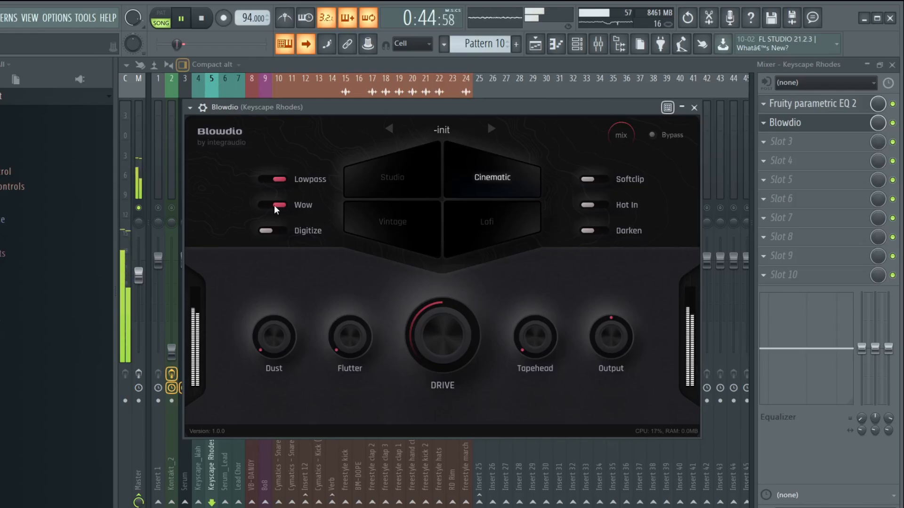
left_click(272, 230)
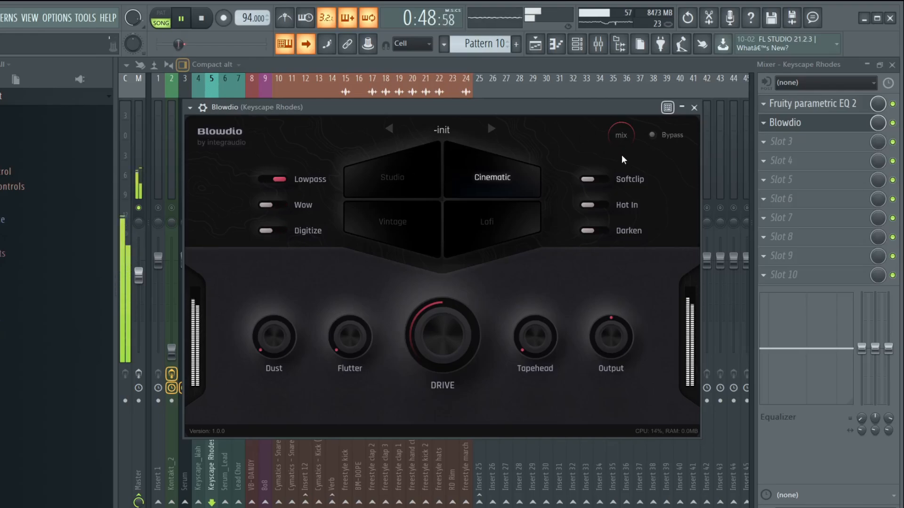
left_click(607, 180)
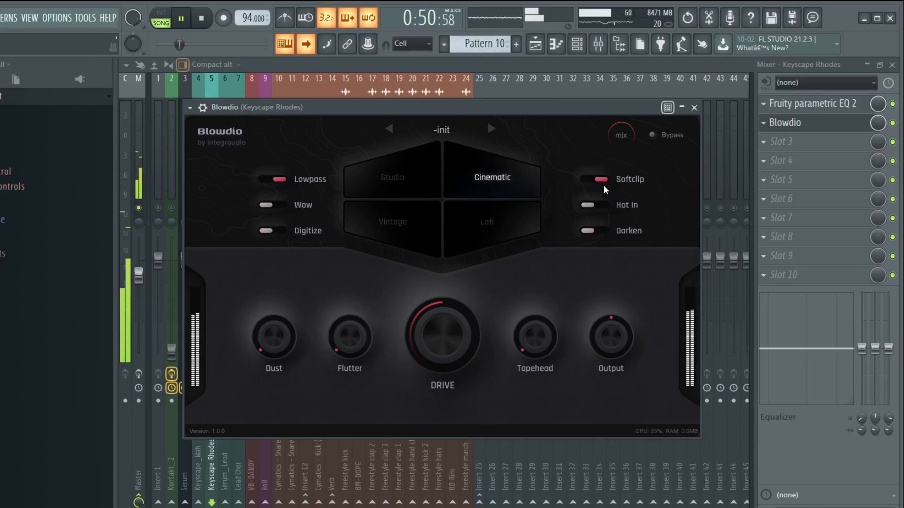
Turn off Softclip on the Rhodes Blowdio, audition Hot In leaving it off, and turn on Darken
left_click(601, 207)
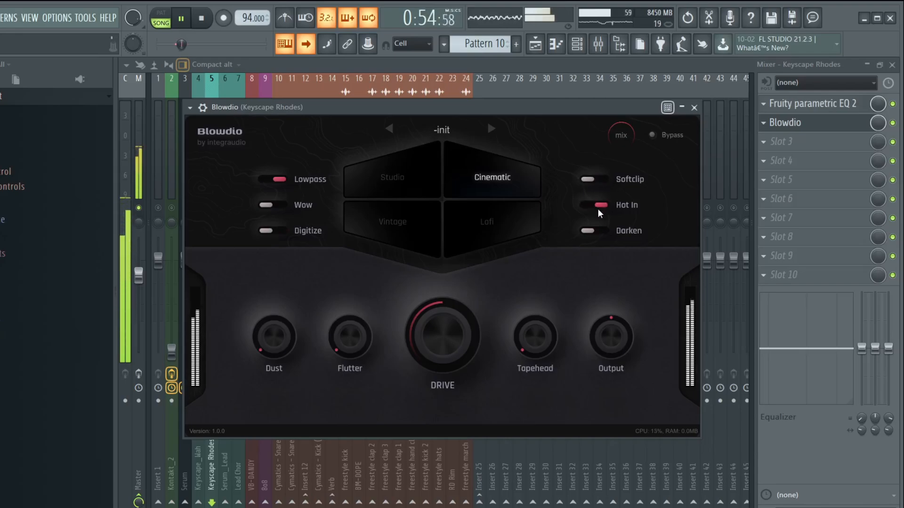
left_click(592, 206)
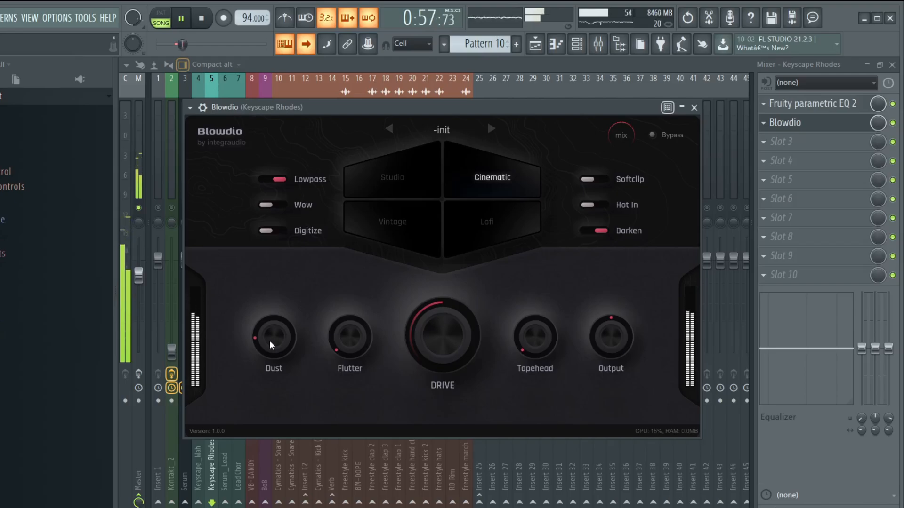
Audition high Dust and Flutter amounts, bring both back to about 20 percent and compare the result with the bypassed signal
left_click_drag(271, 322, 291, 266)
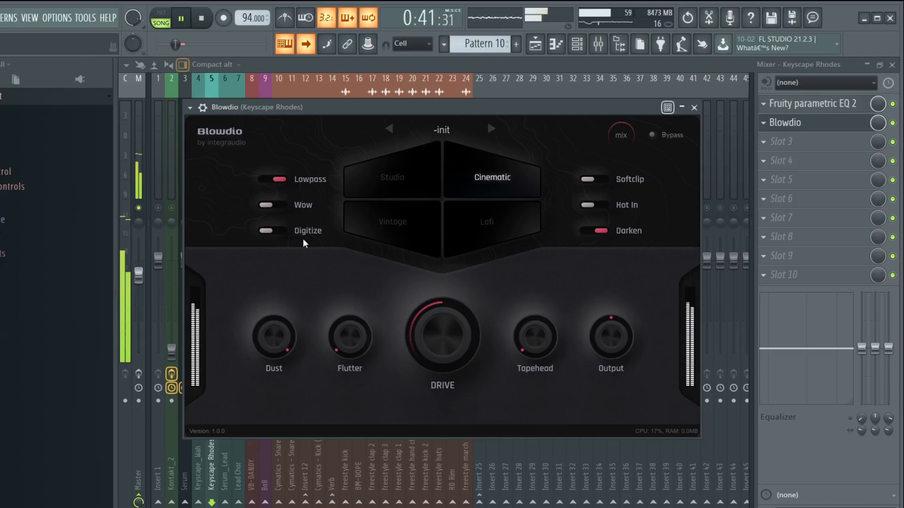
left_click_drag(265, 317, 262, 324)
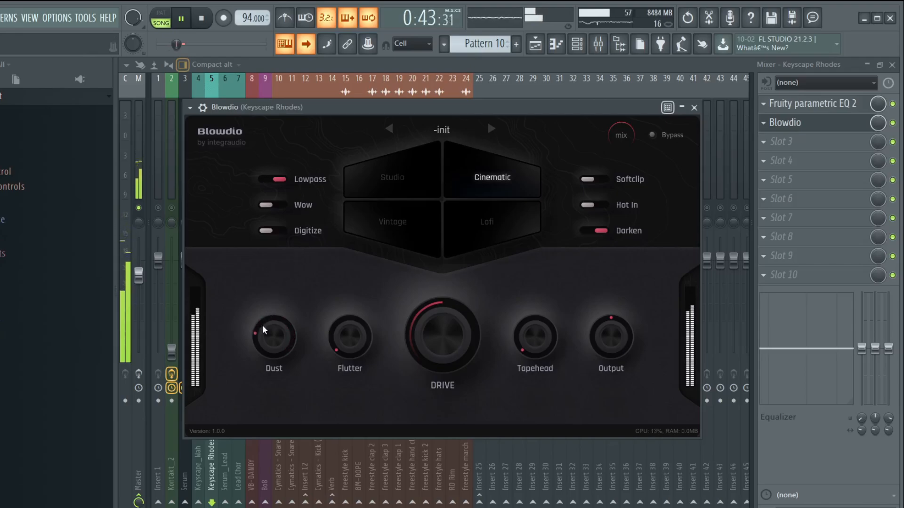
left_click_drag(348, 351, 346, 317)
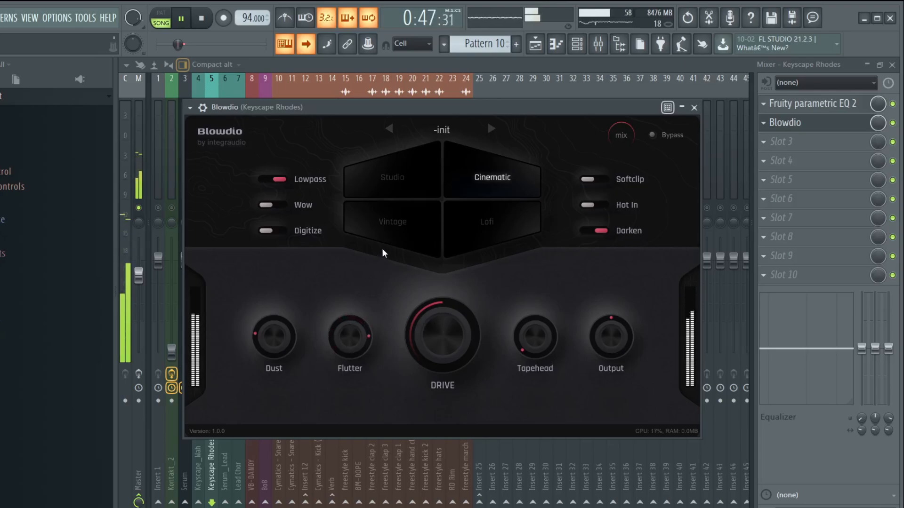
left_click_drag(353, 335, 343, 374)
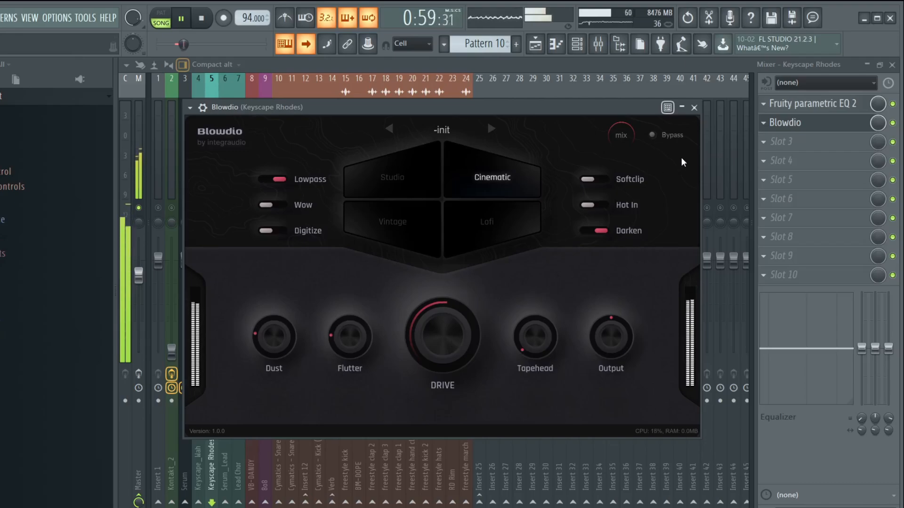
left_click(672, 137)
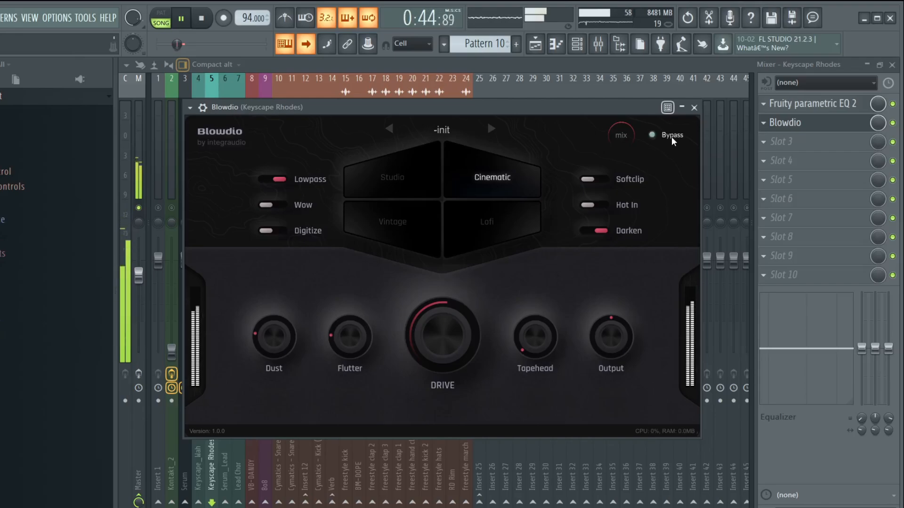
left_click(671, 137)
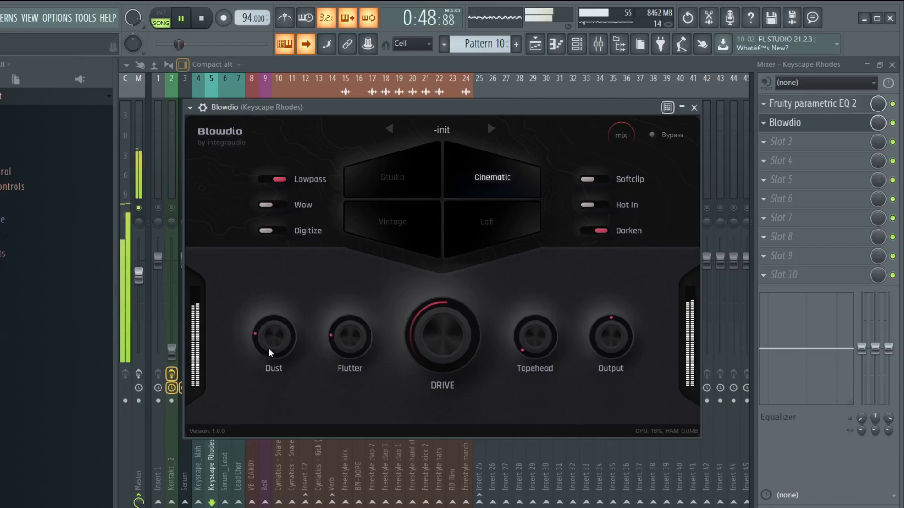
Lower Dust to nearly zero and Flutter to about a tenth of its range, comparing the result with bypass
left_click_drag(267, 366, 267, 371)
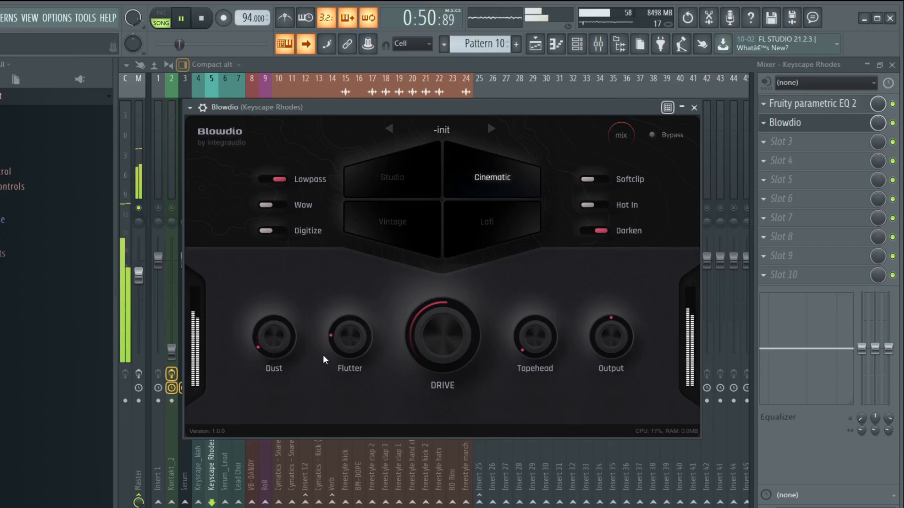
left_click_drag(349, 342, 348, 346)
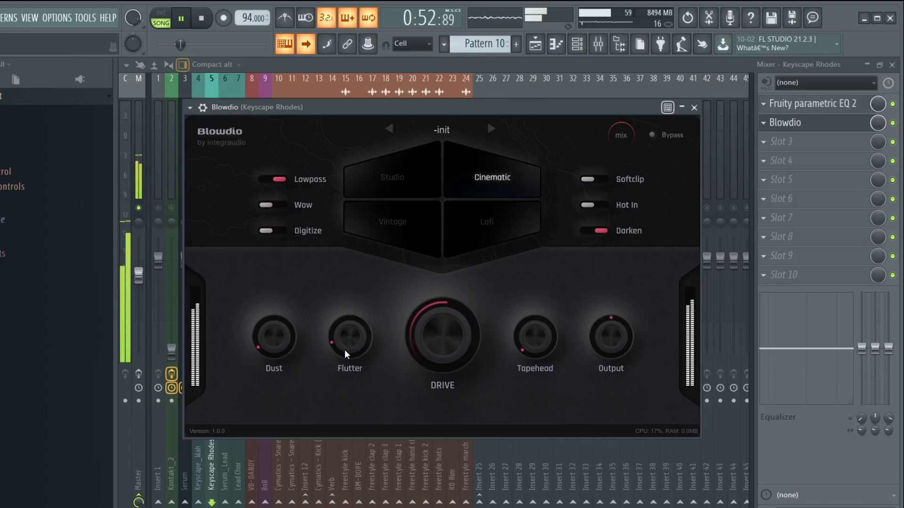
left_click(668, 134)
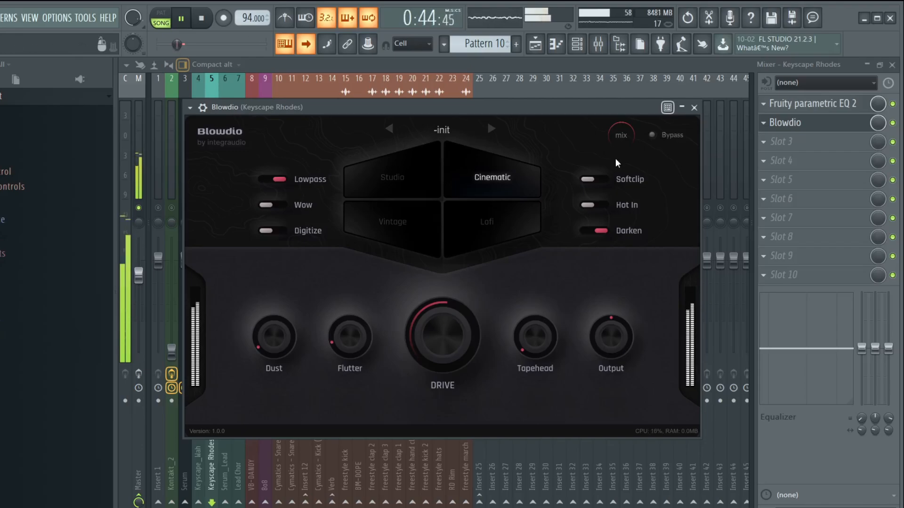
left_click(673, 134)
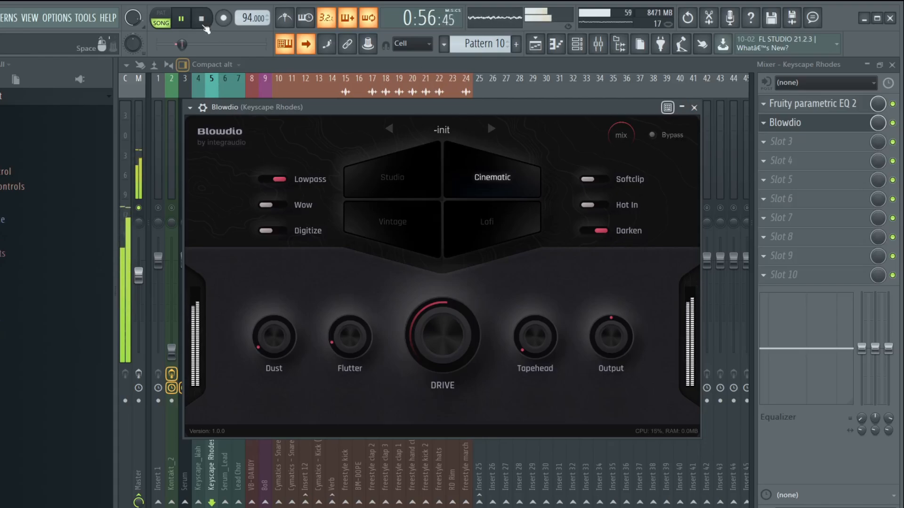
Unsolo the Keyscape Rhodes track and compare its Blowdio with the bypassed signal while the full mix plays
key("space")
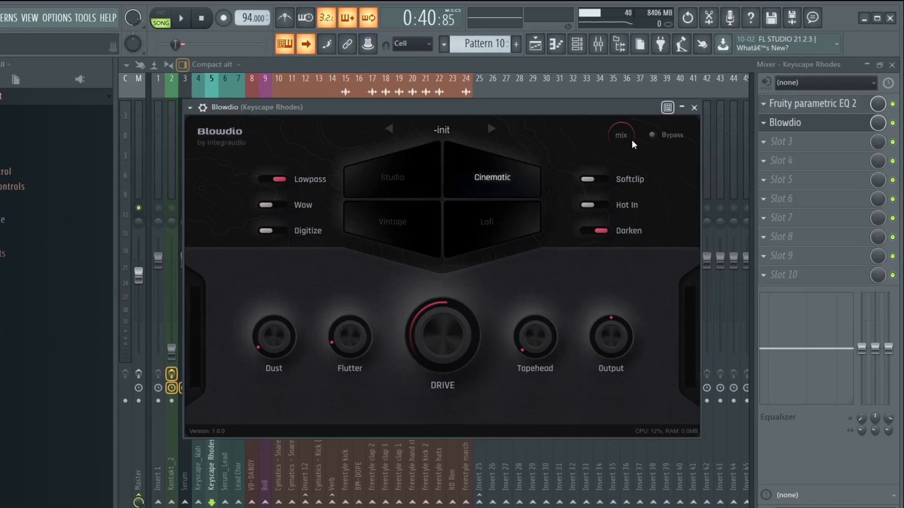
left_click(694, 108)
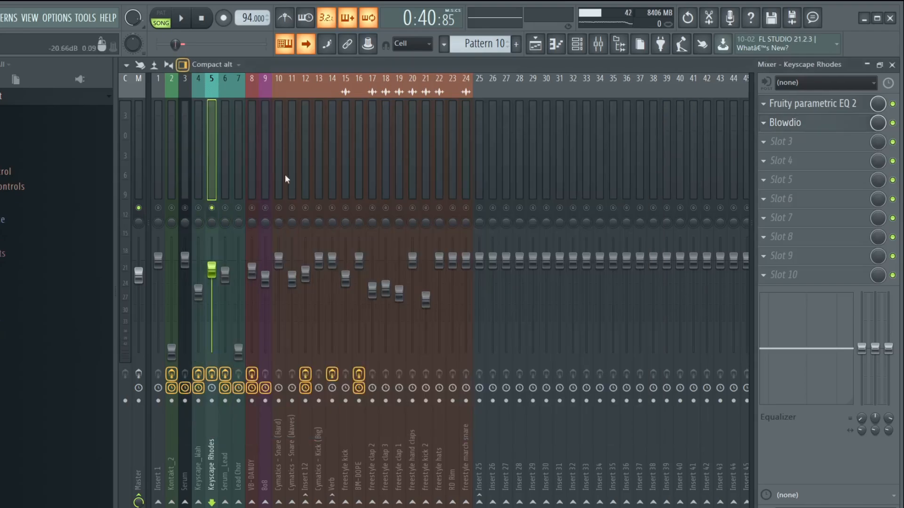
left_click(799, 125)
key("space")
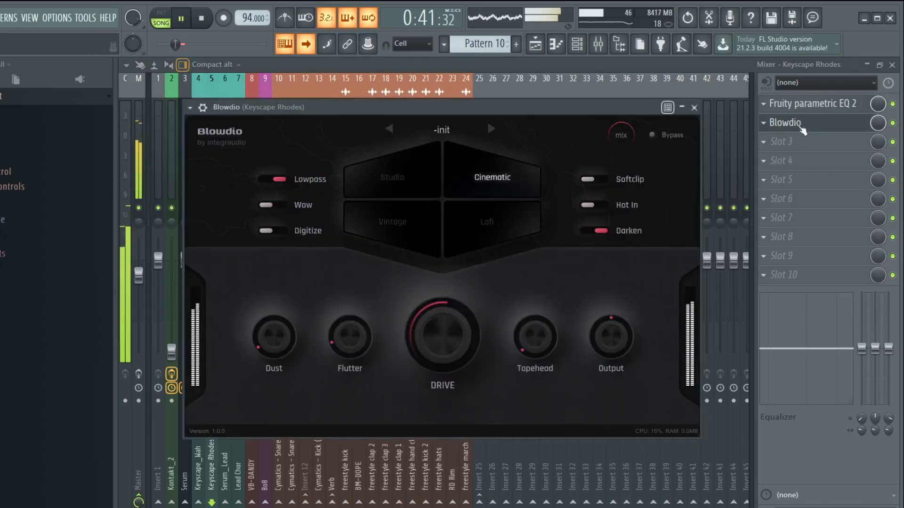
left_click(675, 134)
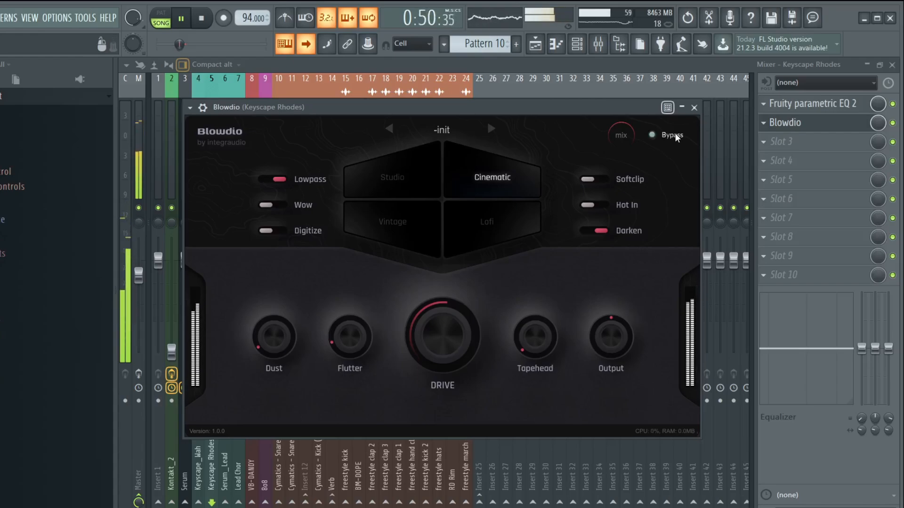
left_click(674, 134)
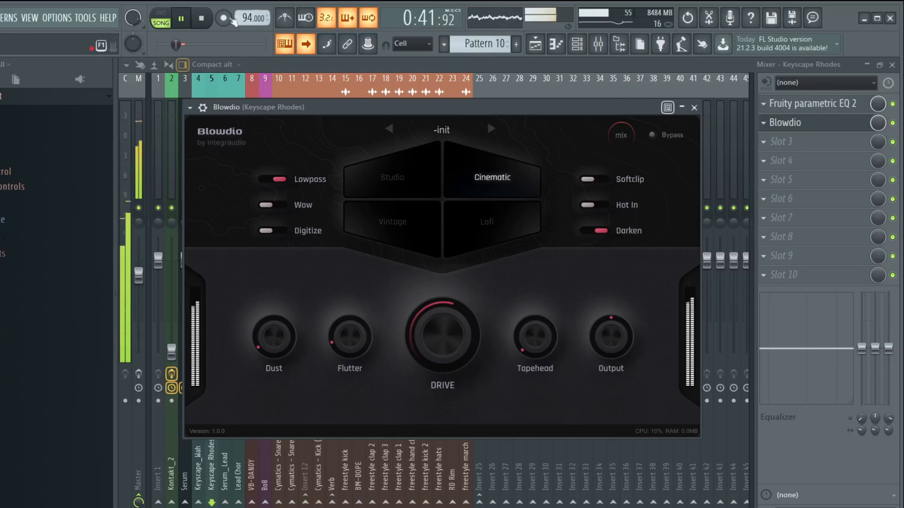
key("space")
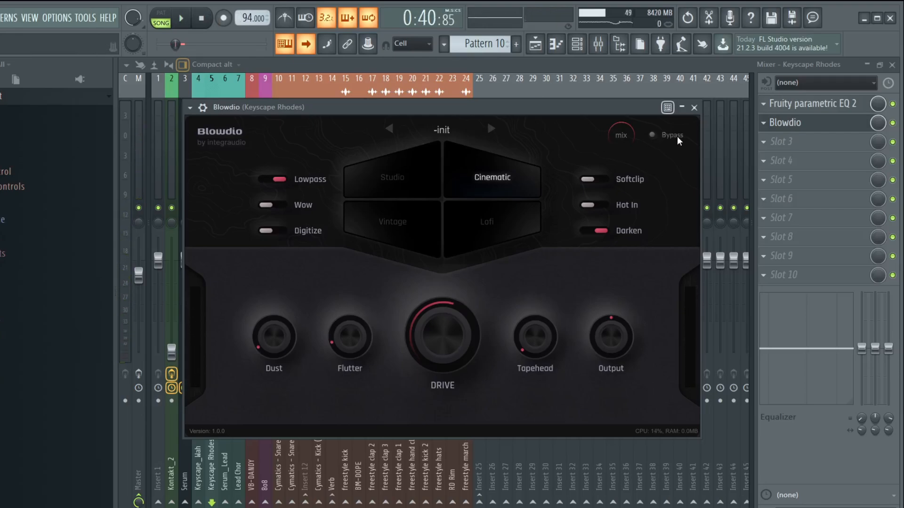
left_click(694, 108)
Solo the Keyscape_Wah track, start playback and load Blowdio into its effect slot 3
left_click(195, 177)
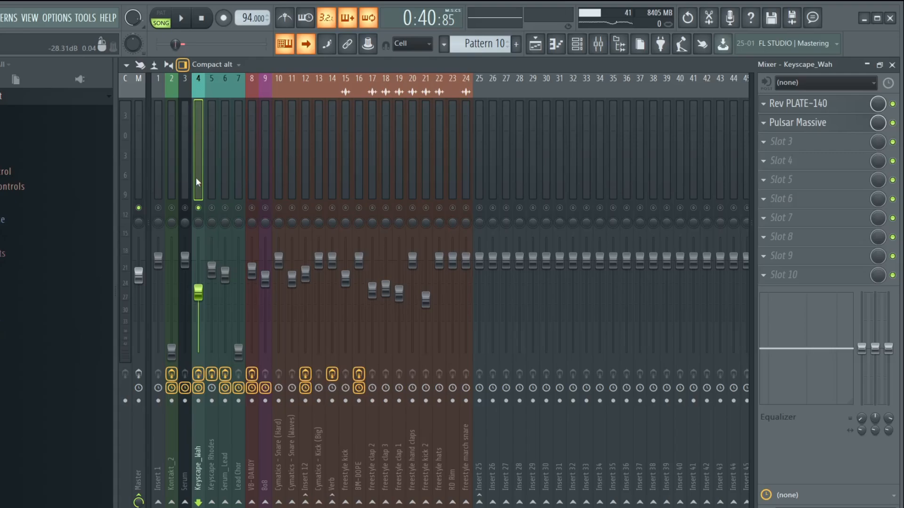
key("space")
left_click(819, 149)
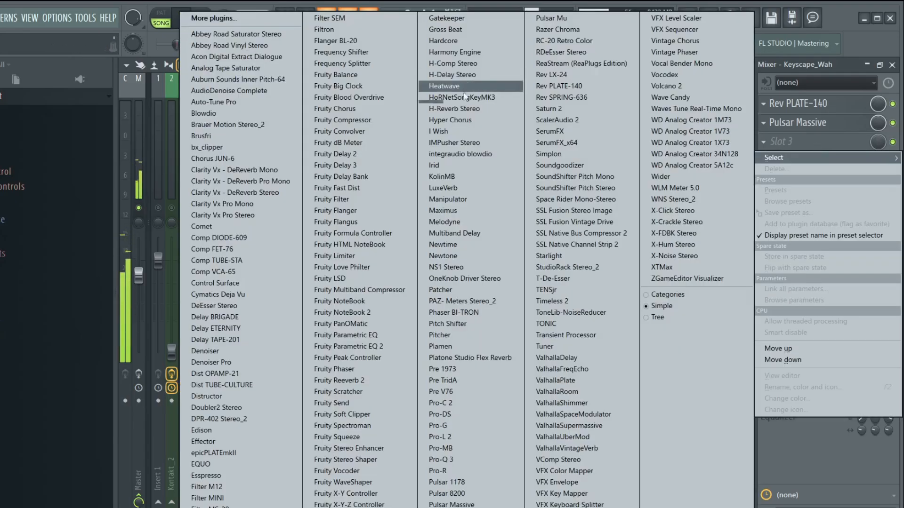
left_click(240, 114)
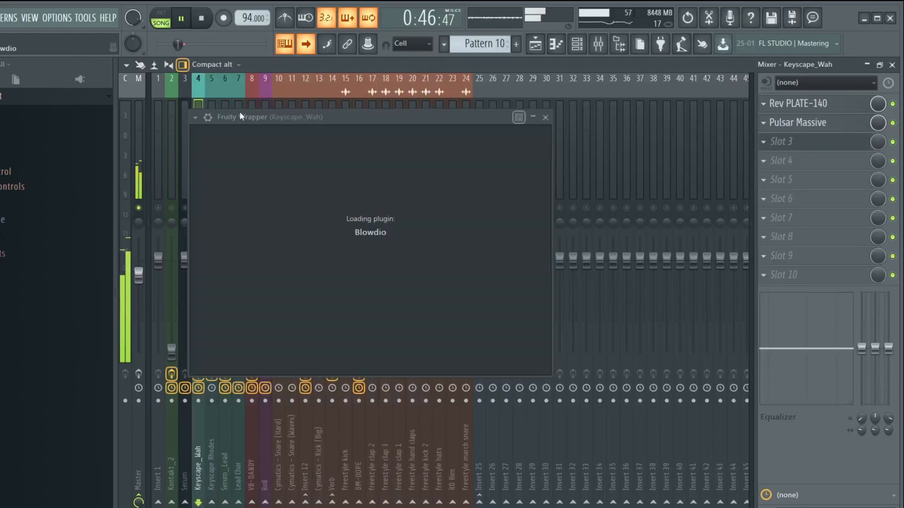
left_click_drag(361, 112, 361, 113)
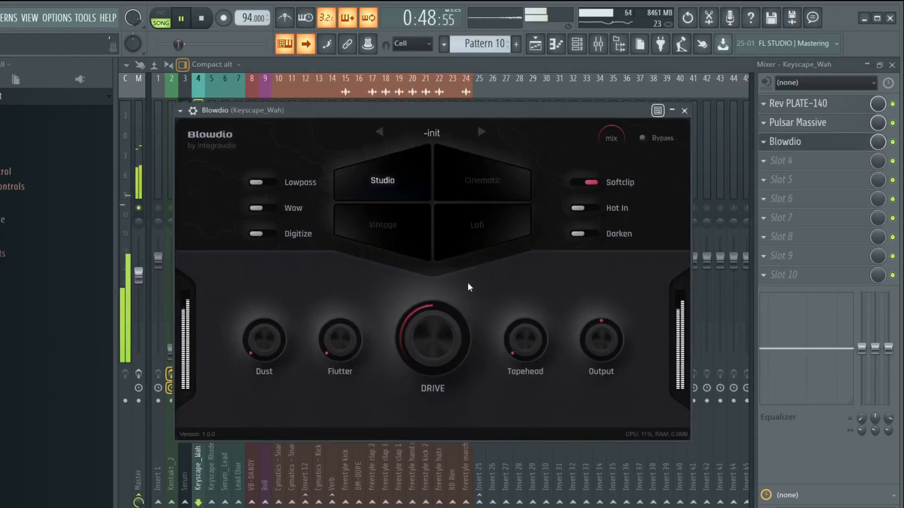
Lower Drive to about a third on the Keyscape_Wah Blowdio and turn on Lowpass
left_click_drag(426, 330, 419, 347)
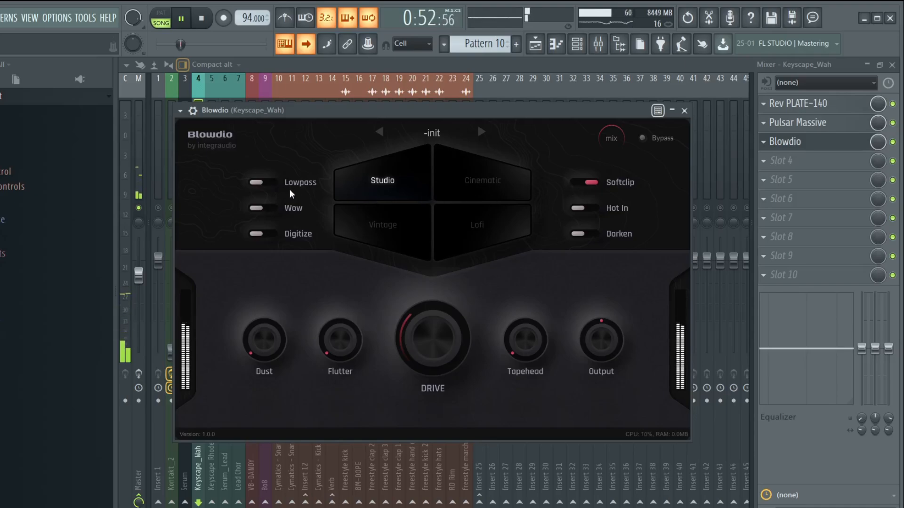
left_click(263, 184)
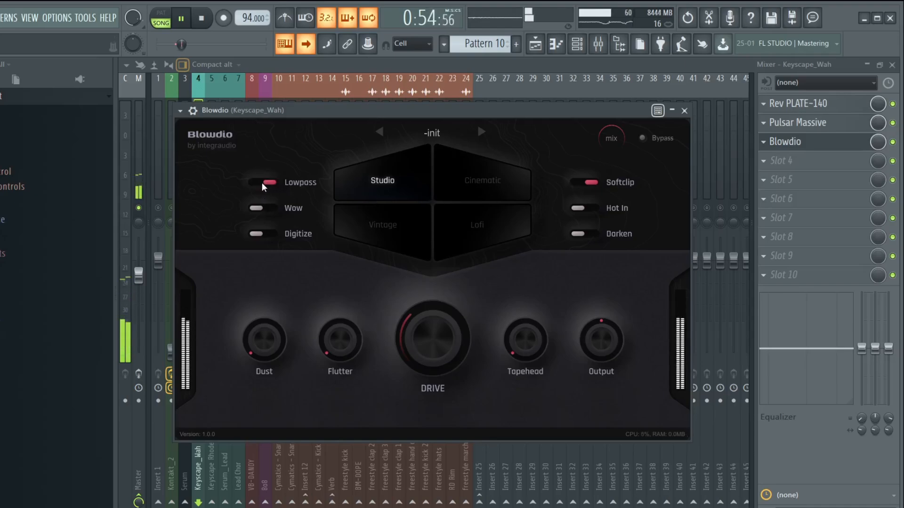
Audition the Cinematic, Vintage and Lofi modes and the Wow switch, settling on Vintage with Wow off
left_click(477, 172)
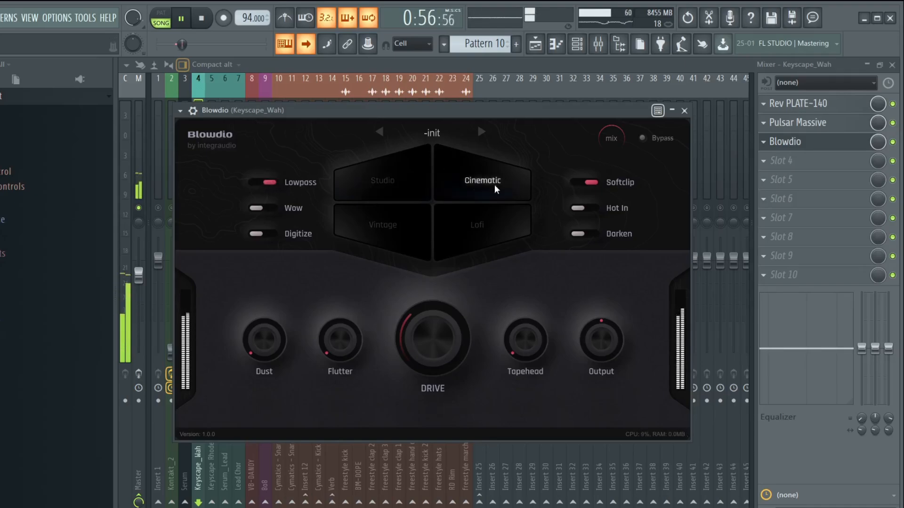
left_click(413, 228)
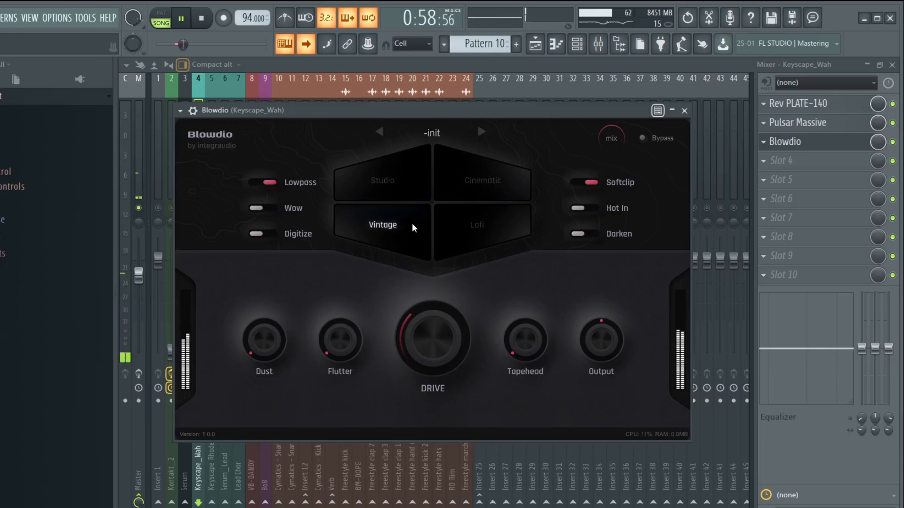
left_click(517, 212)
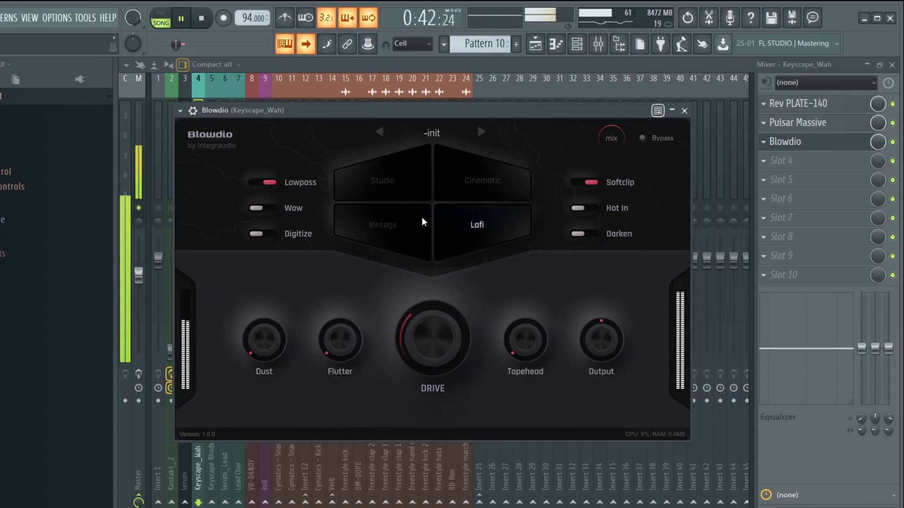
left_click(405, 219)
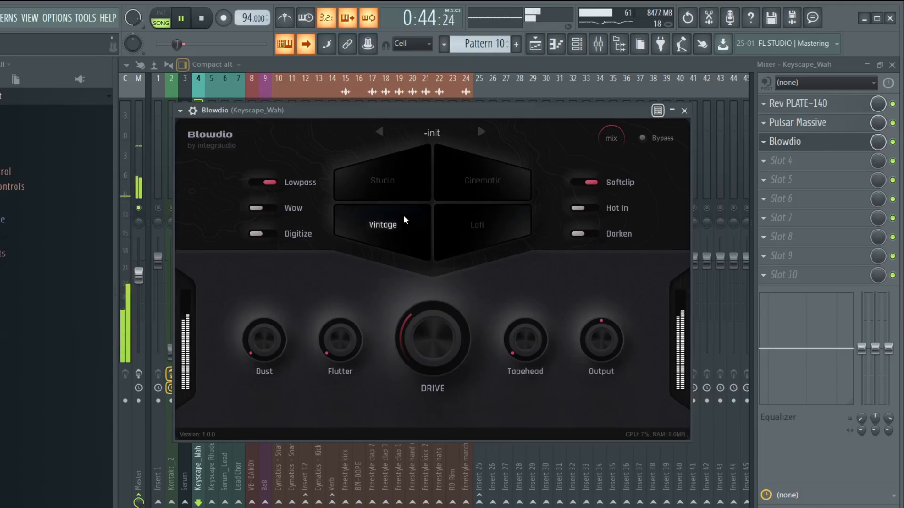
left_click(483, 195)
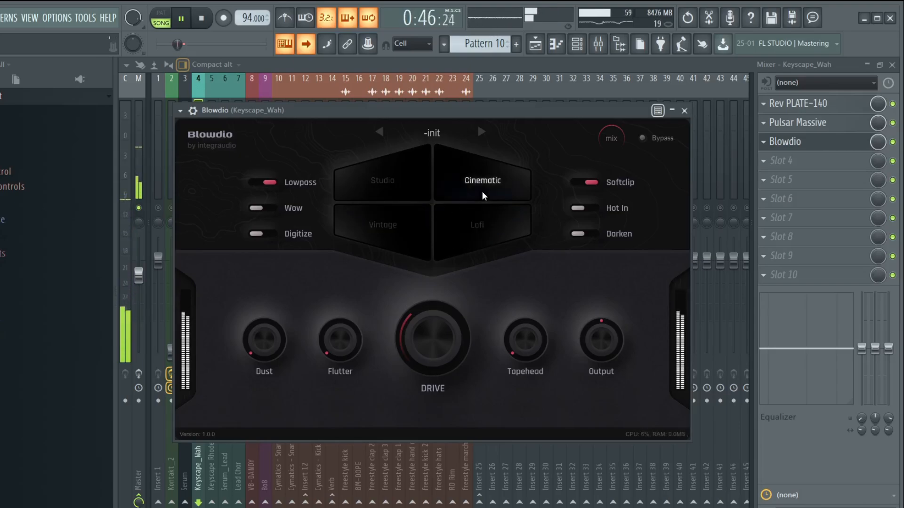
left_click(404, 230)
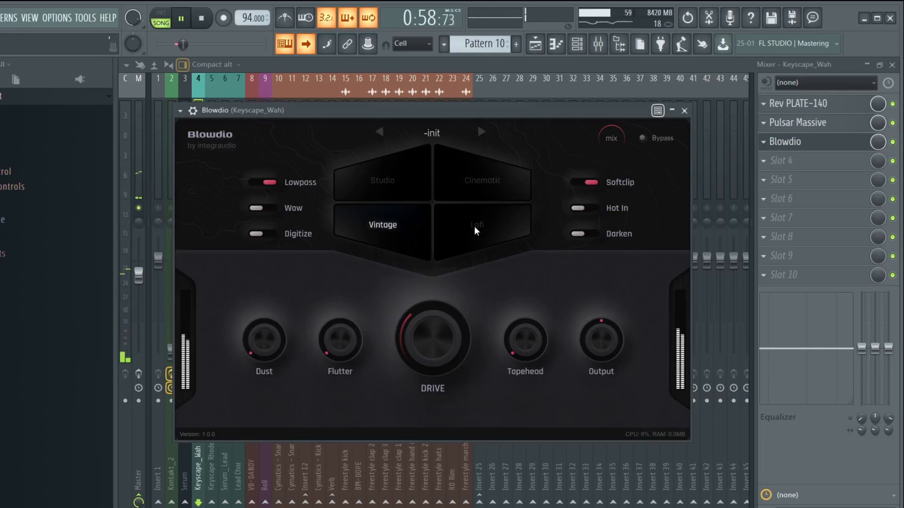
left_click(265, 213)
left_click(276, 214)
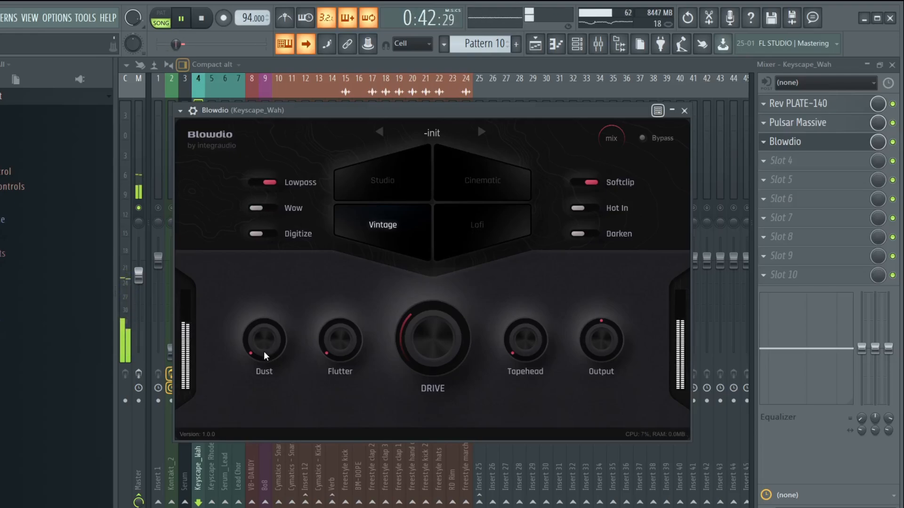
Set Dust and Flutter to about a quarter of their range and raise Output slightly above its midpoint
left_click_drag(263, 342, 274, 297)
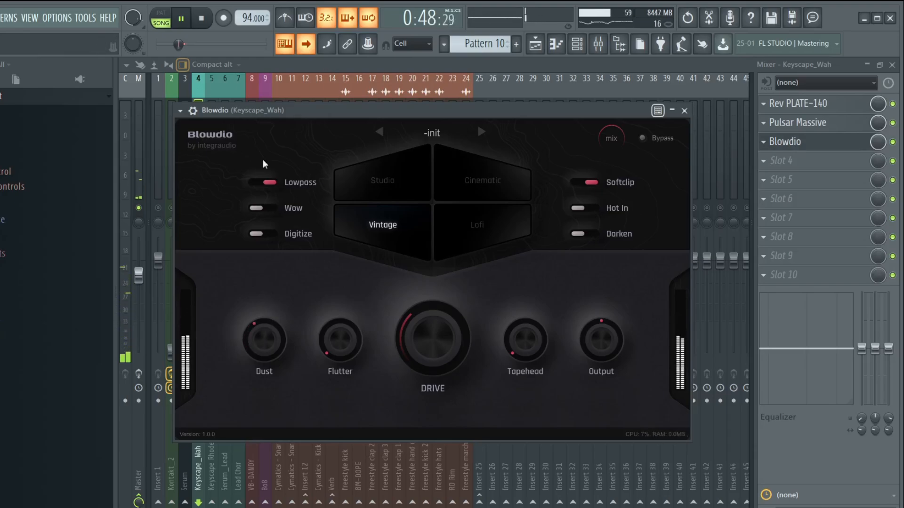
left_click_drag(271, 336, 273, 318)
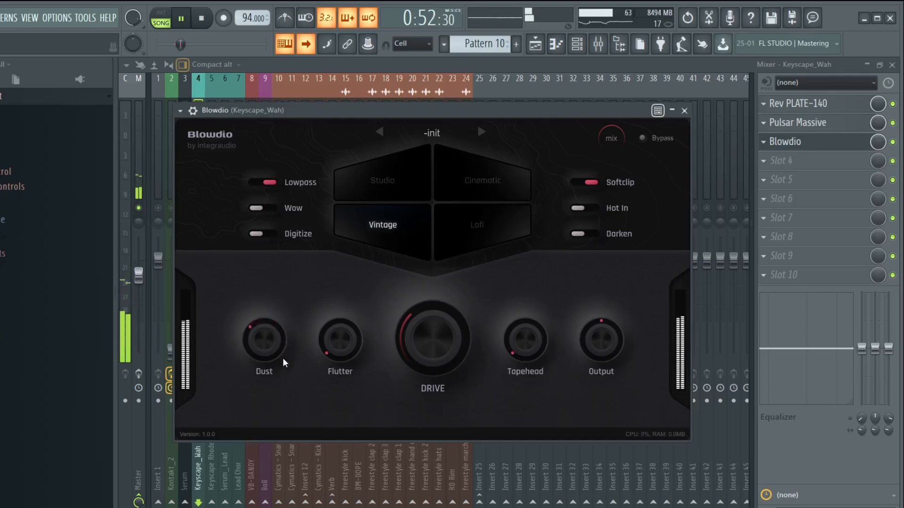
left_click_drag(583, 363, 603, 361)
left_click_drag(263, 351, 262, 360)
left_click_drag(337, 355, 342, 284)
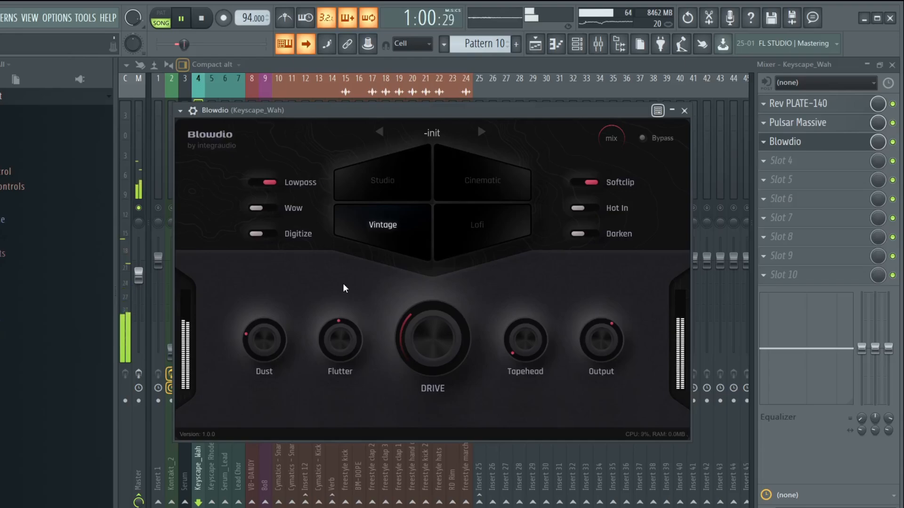
left_click_drag(336, 343, 338, 356)
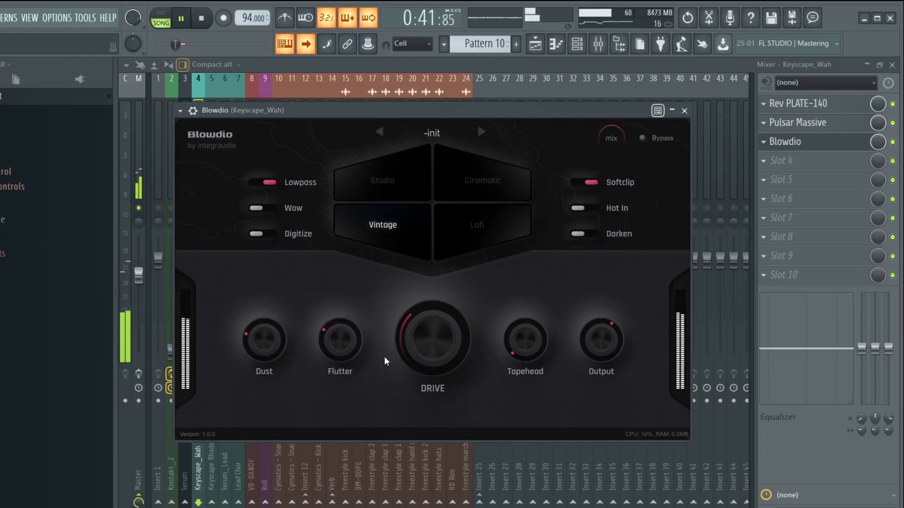
Set Drive to about 40 percent and Dust slightly above minimum, and audition Hot In over two playback passes, leaving it on
left_click_drag(413, 349, 416, 340)
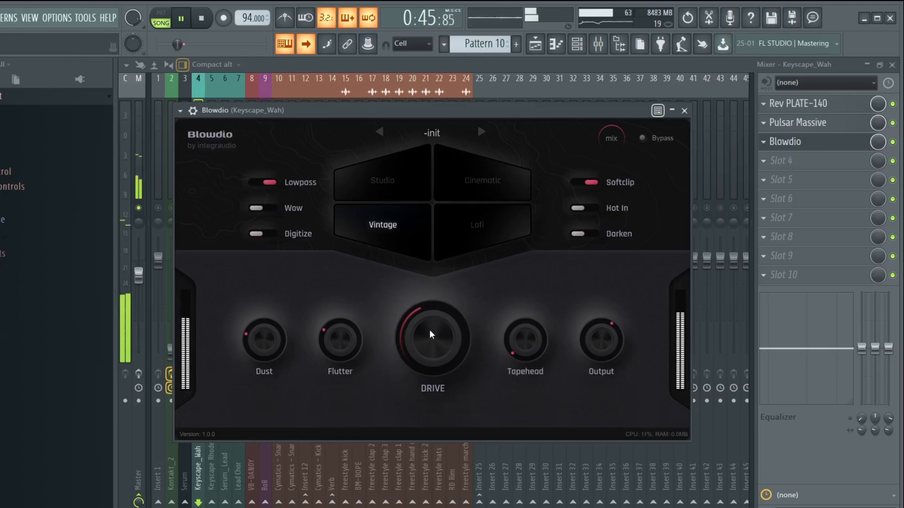
left_click_drag(267, 339, 265, 352)
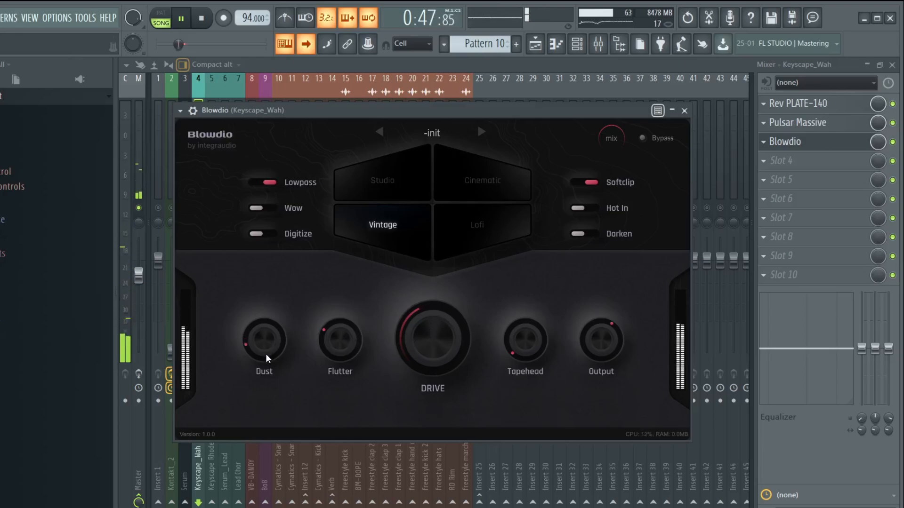
left_click(587, 208)
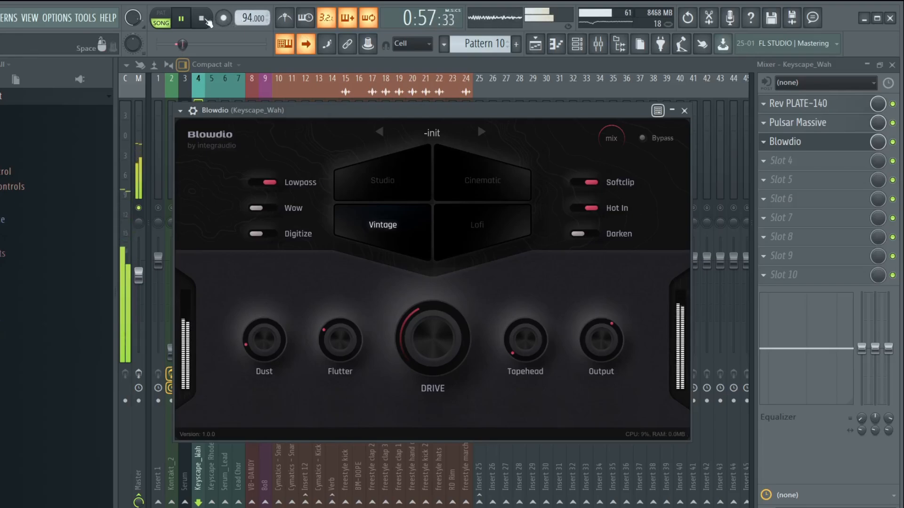
left_click(203, 19)
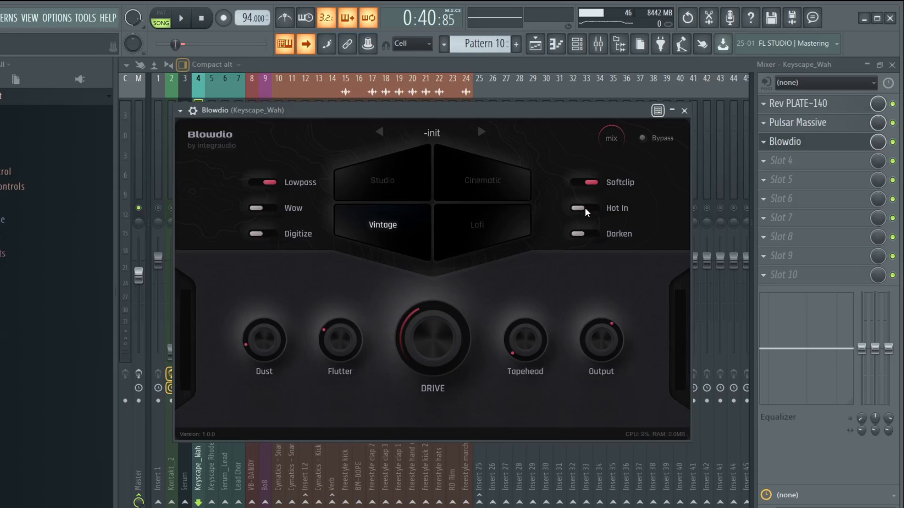
key("space")
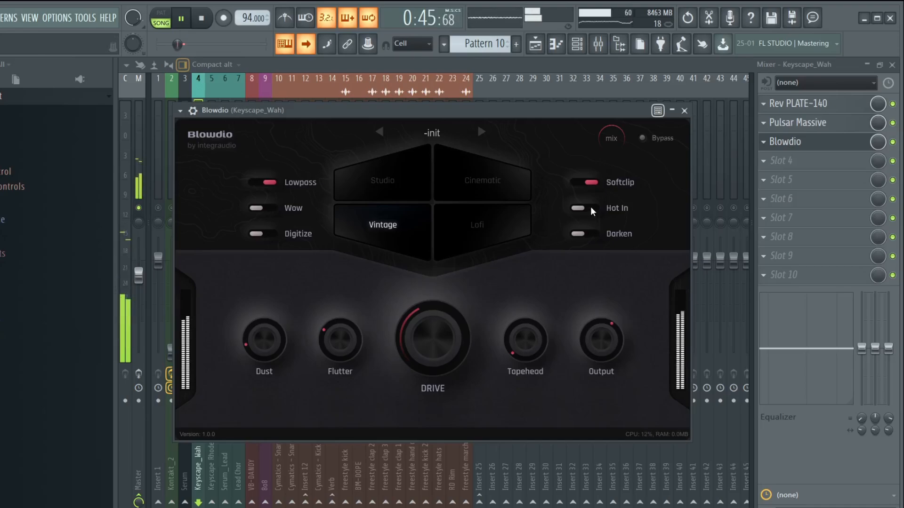
left_click(589, 207)
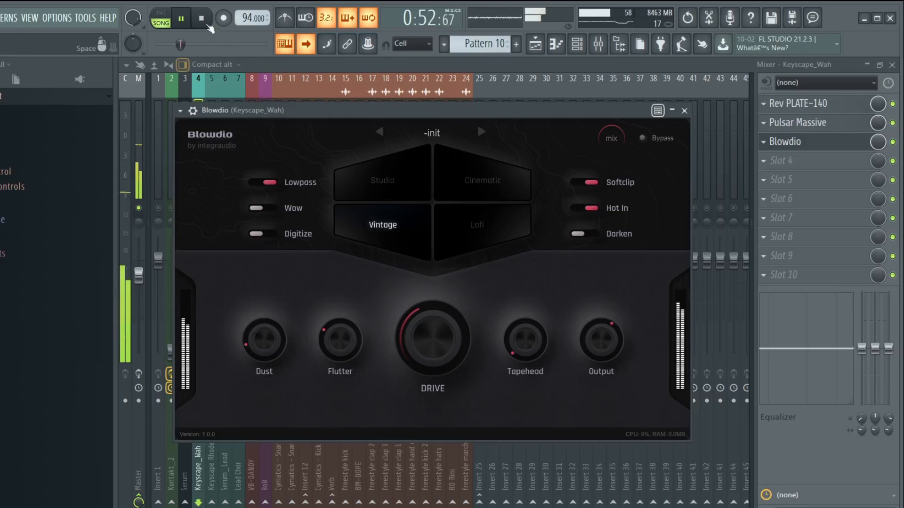
left_click(202, 18)
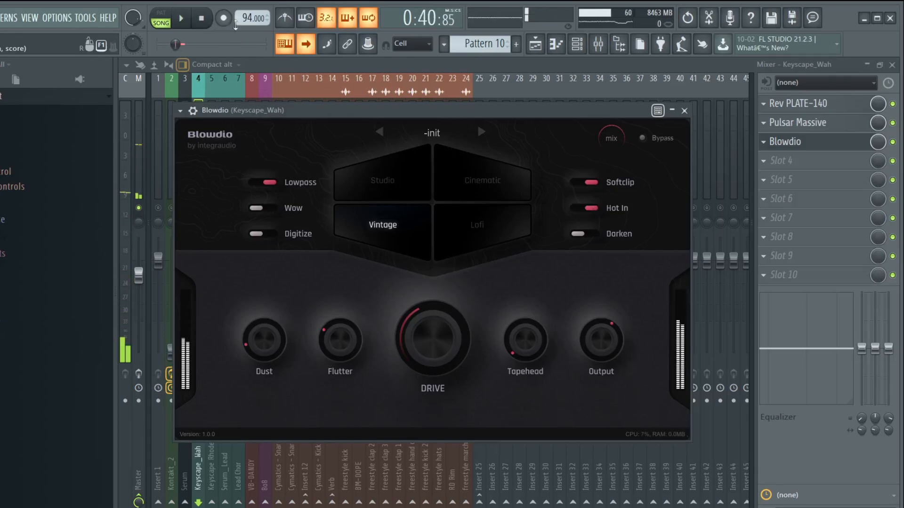
Lower Output to about a third, Dust to minimum and Drive to about 30 percent, comparing Hot In off and on during playback
left_click(185, 19)
left_click_drag(597, 366, 598, 396)
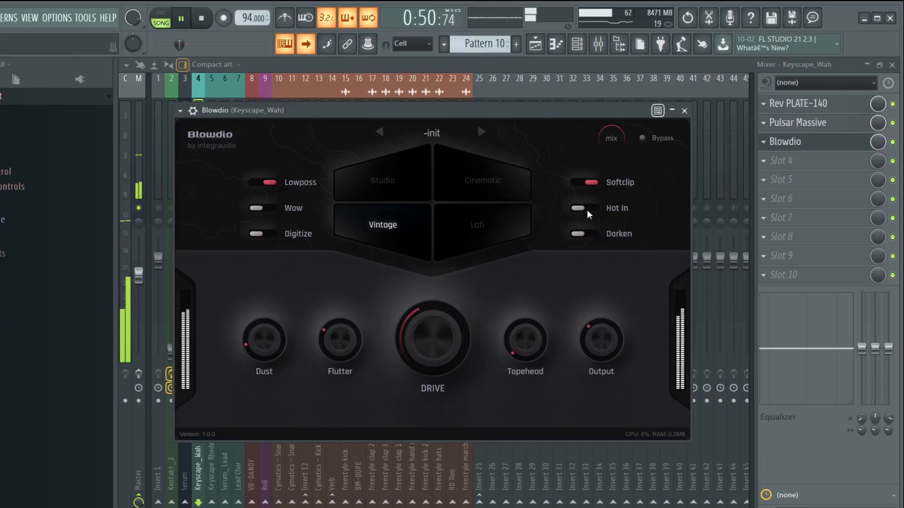
left_click_drag(269, 340, 269, 369)
left_click_drag(416, 332, 419, 357)
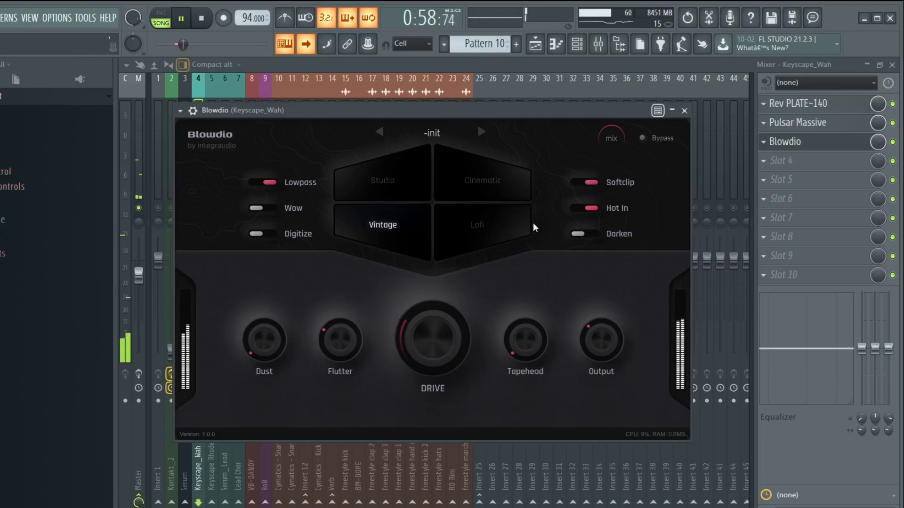
left_click(586, 208)
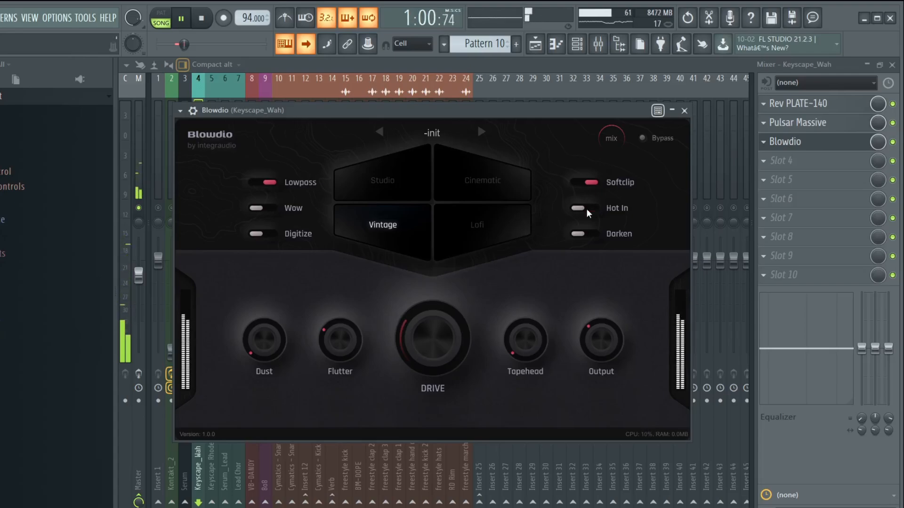
left_click(586, 208)
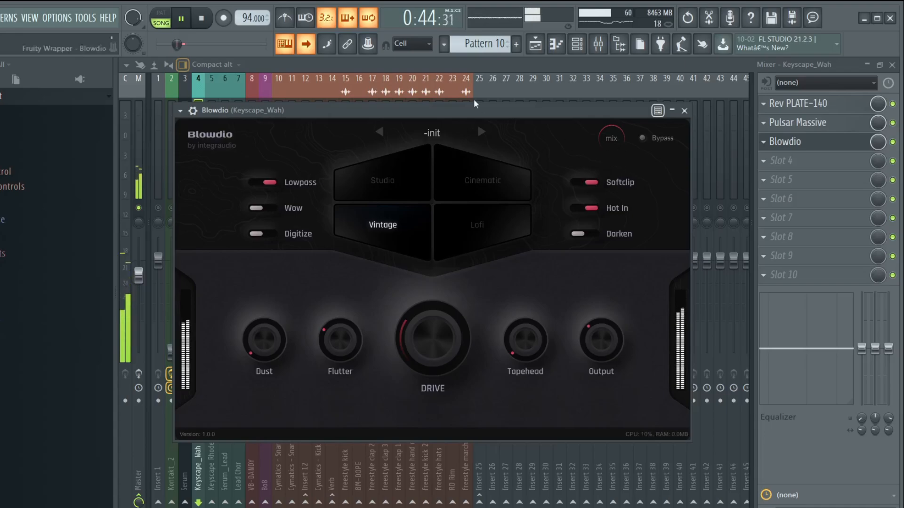
Reopen Blowdio on Keyscape_Wah, turn off Lowpass, and set Mix to full and Output slightly below its midpoint
left_click(685, 110)
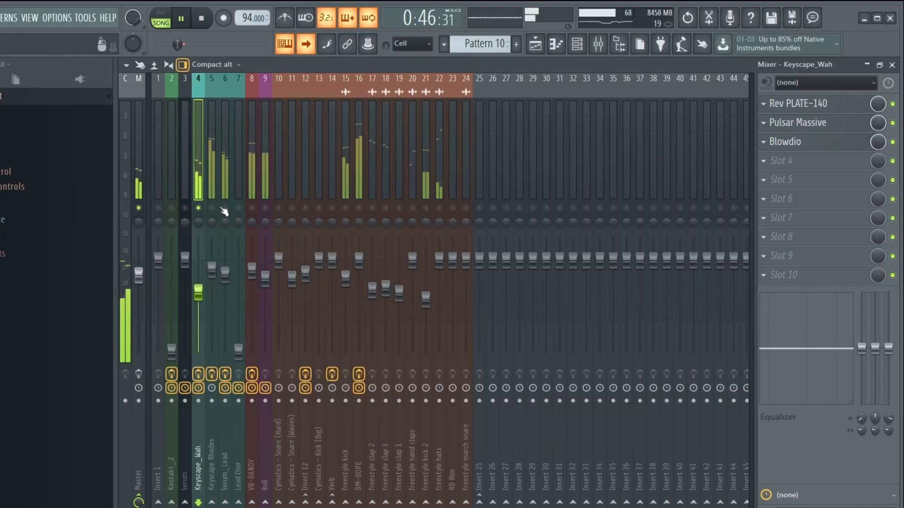
left_click(809, 145)
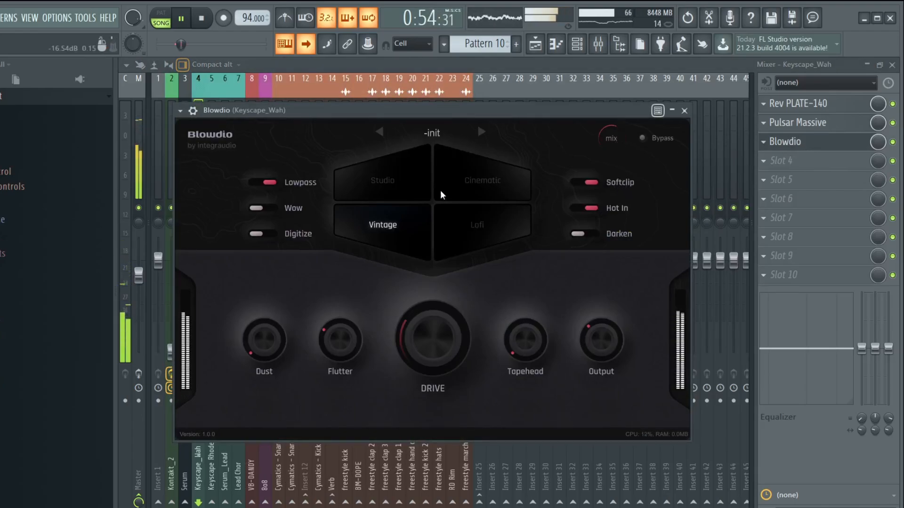
left_click(261, 182)
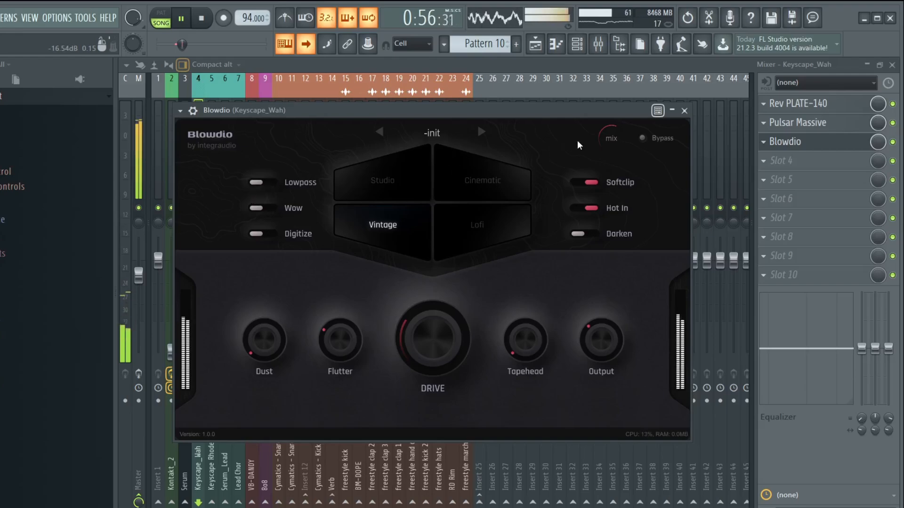
left_click_drag(608, 135, 637, 95)
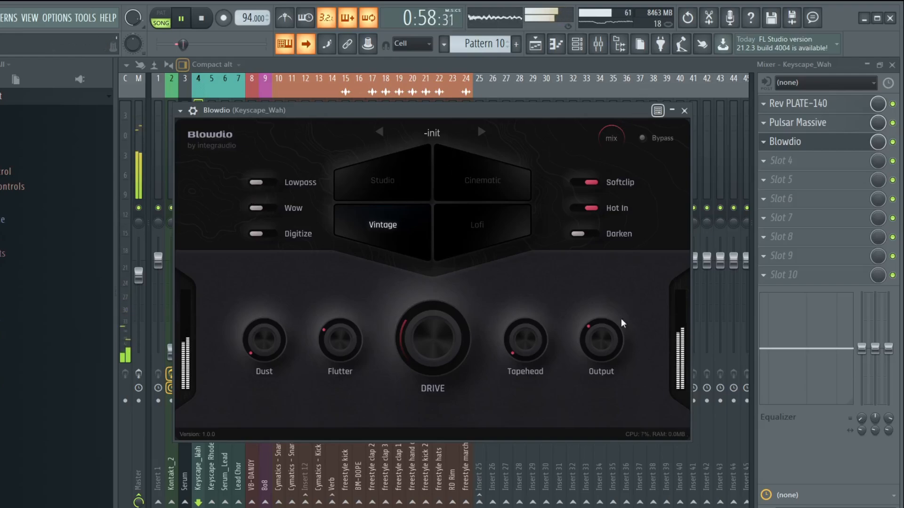
left_click_drag(603, 343, 601, 330)
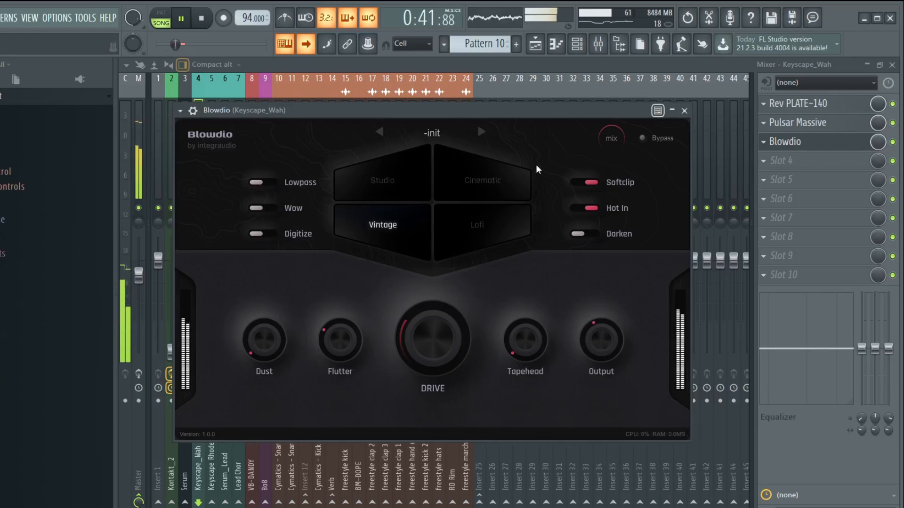
Compare the effect with bypass and with a lower Mix and raised Output, restoring full Mix and Output slightly below midpoint
left_click(659, 139)
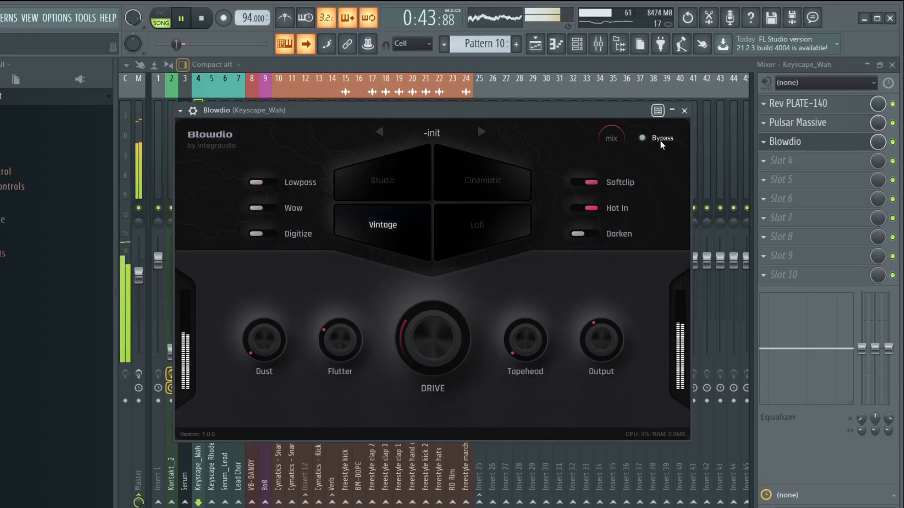
left_click(660, 140)
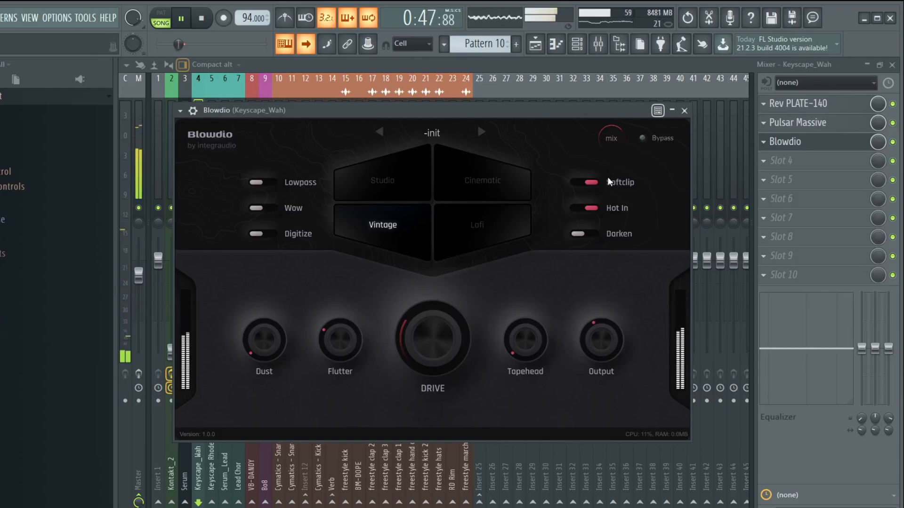
left_click_drag(614, 143, 601, 183)
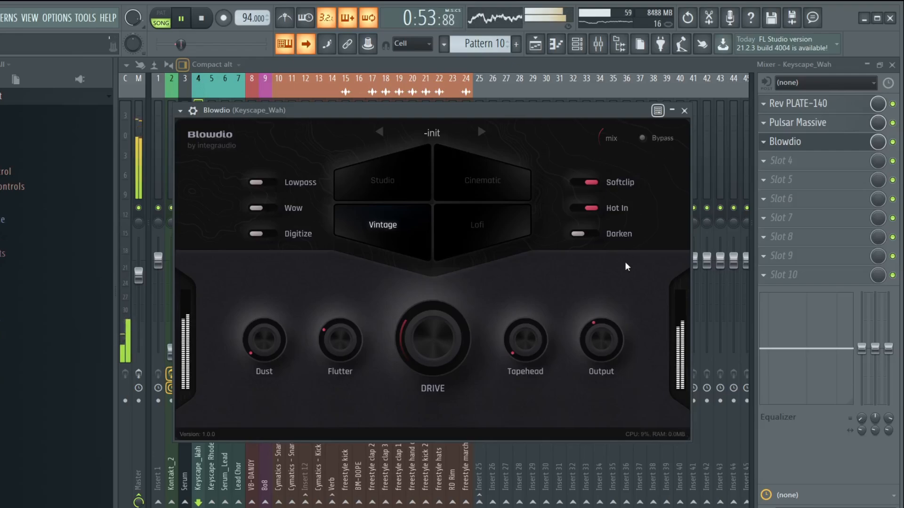
left_click_drag(611, 332, 616, 299)
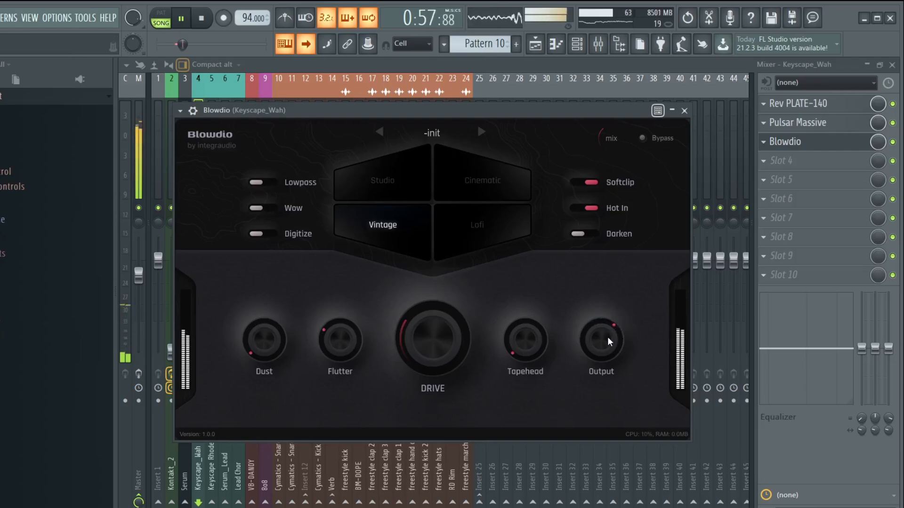
left_click_drag(605, 335, 606, 375)
left_click_drag(611, 140, 651, 25)
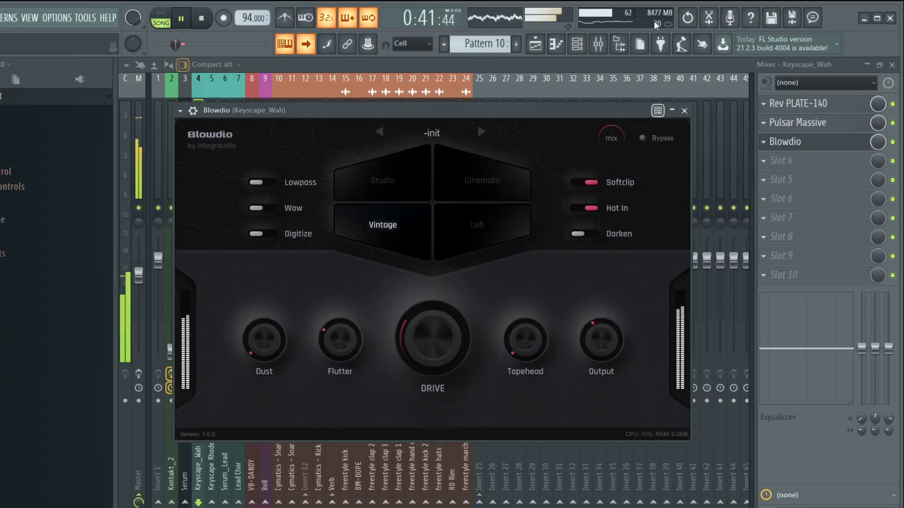
Compare the Vintage sound with bypass, and switch Blowdio to Studio mode for another bypass comparison
left_click(659, 139)
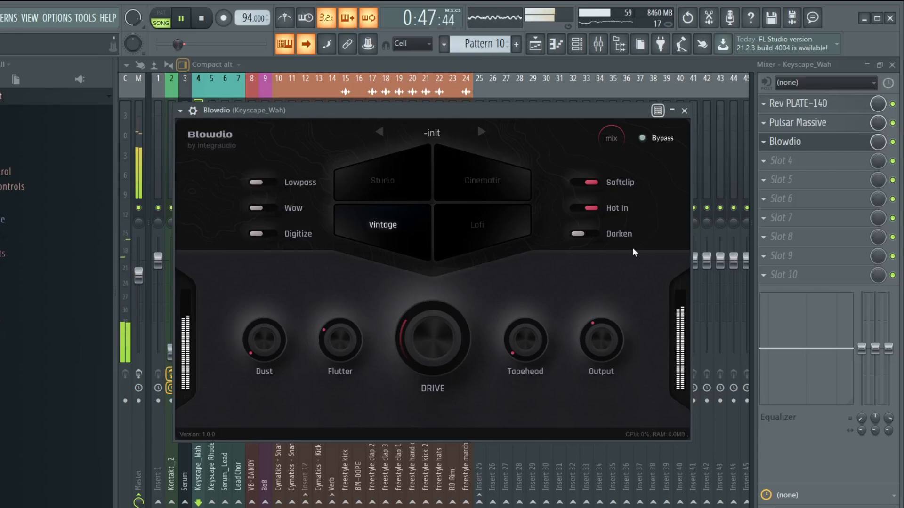
left_click(655, 140)
left_click(407, 177)
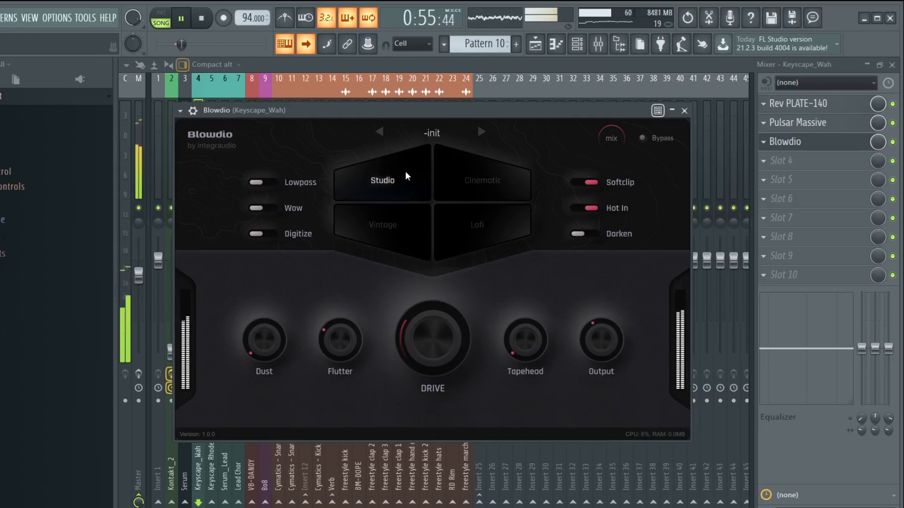
left_click(662, 139)
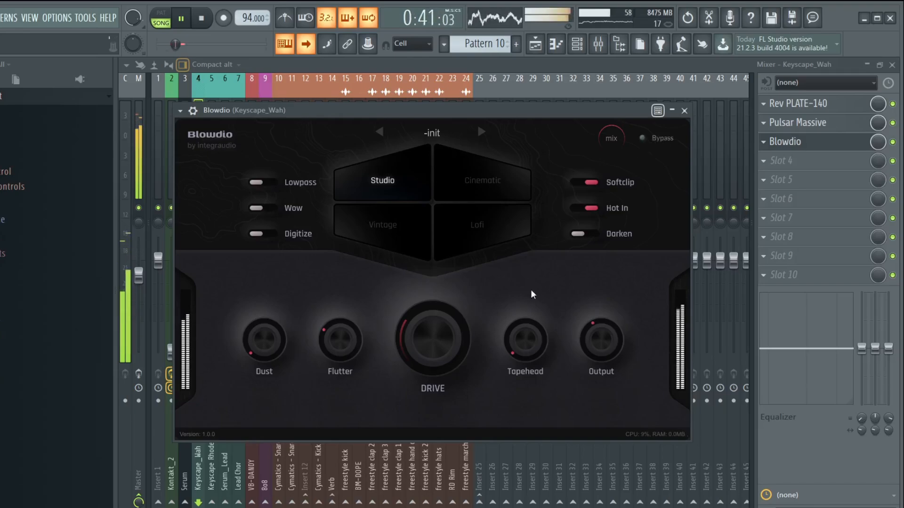
Raise Drive to about 40 percent, compare Vintage with Studio mode, keep Studio and stop playback
left_click_drag(419, 335, 434, 349)
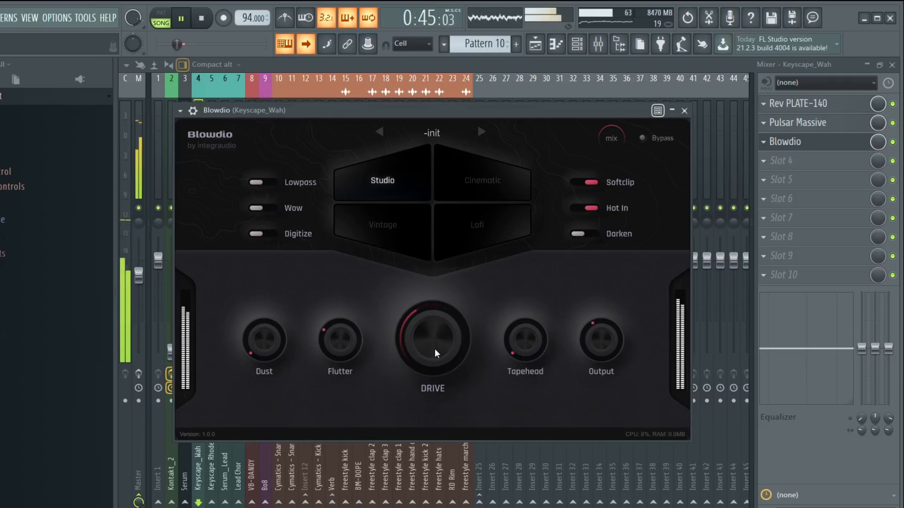
left_click(405, 229)
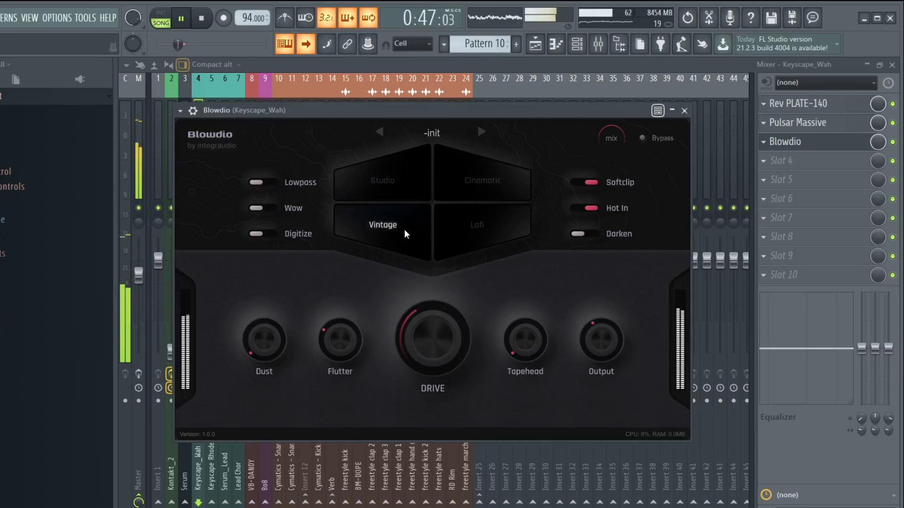
left_click(406, 183)
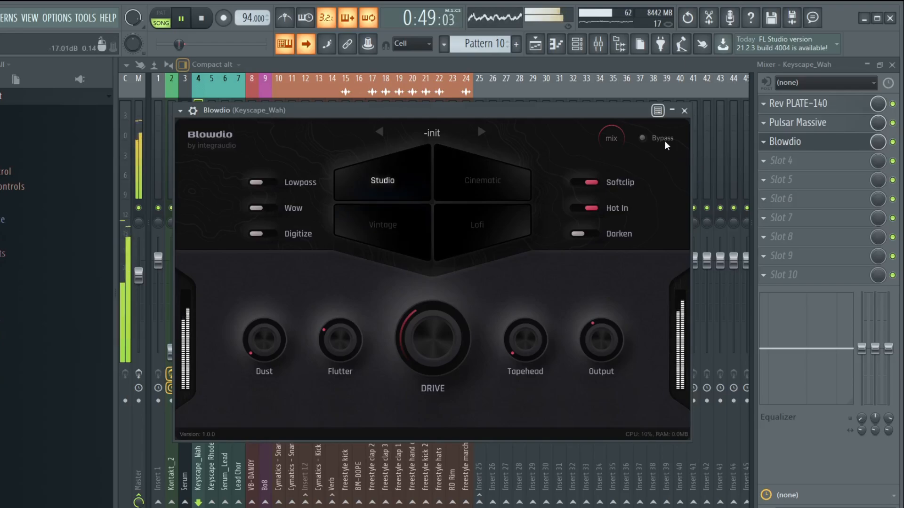
left_click(206, 21)
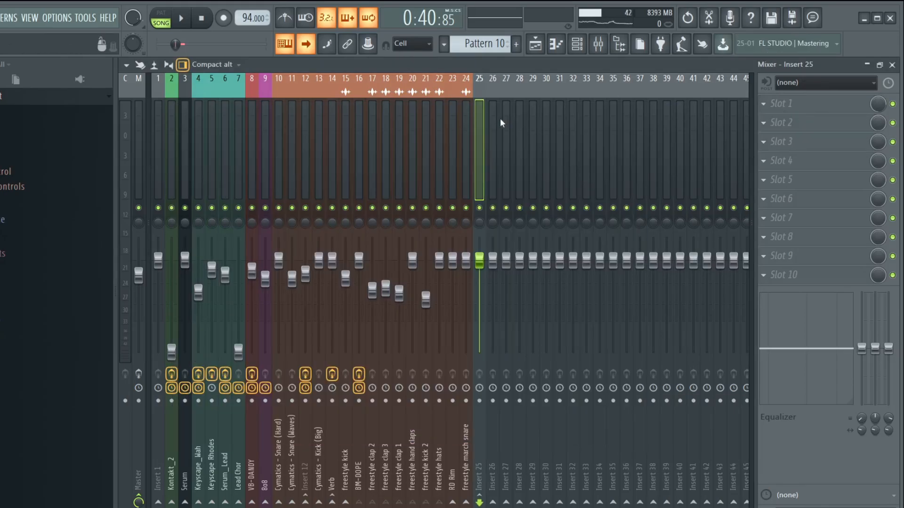
Start playback and load Blowdio into effect slot 1 of the Insert 25 mixer track
key("space")
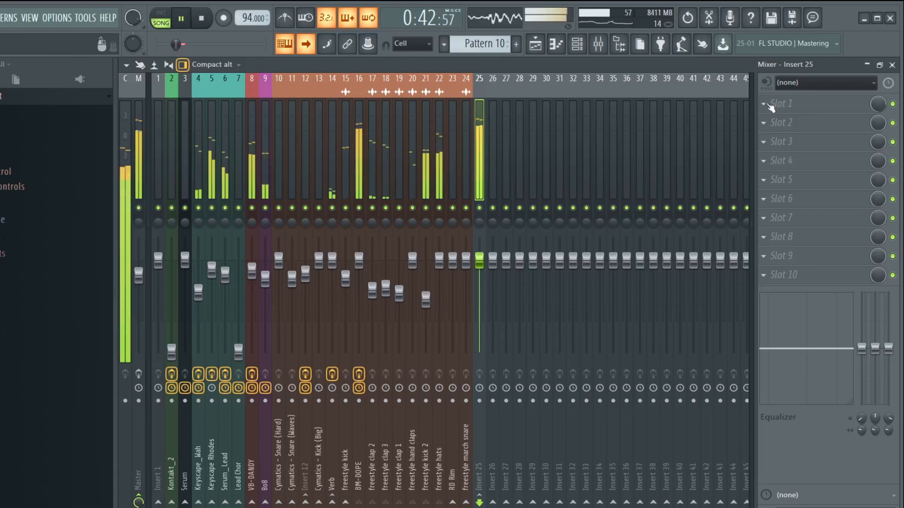
left_click(771, 107)
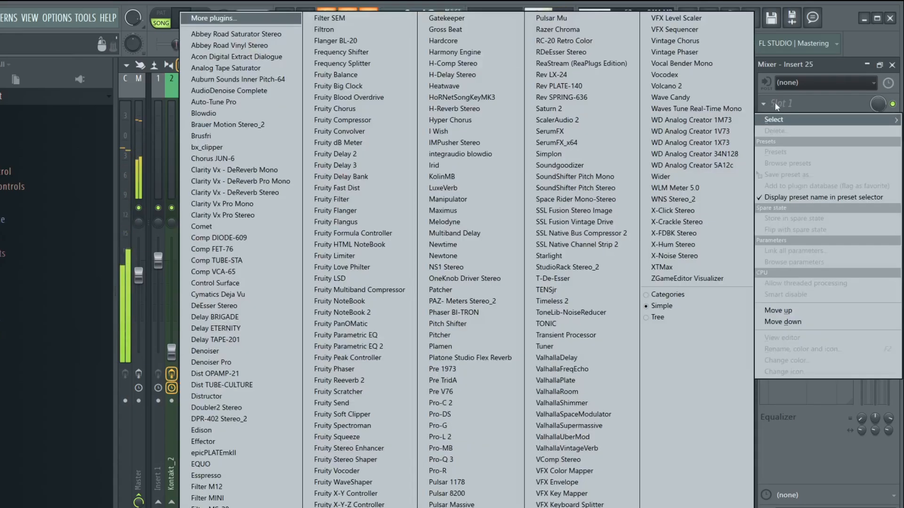
left_click(274, 113)
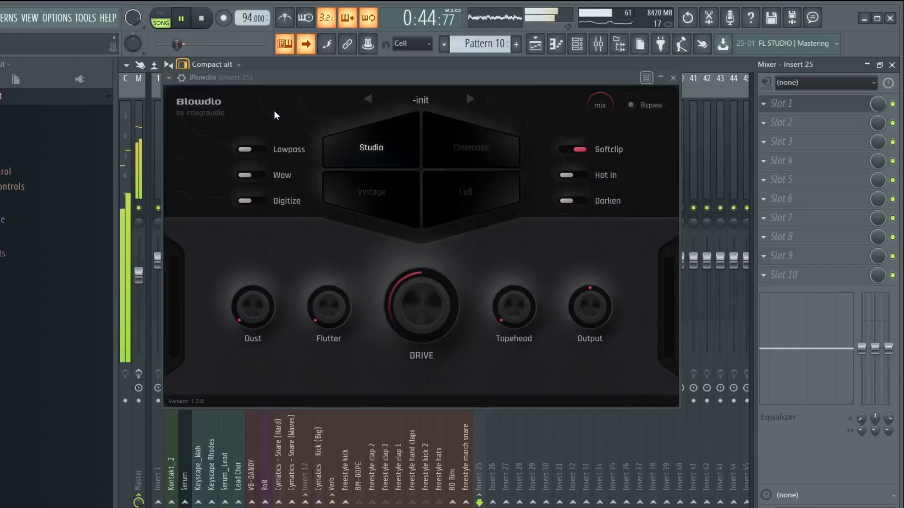
Audition the Cinematic, Vintage and Lofi modes on the Insert 25 Blowdio, returning to Vintage
left_click(462, 148)
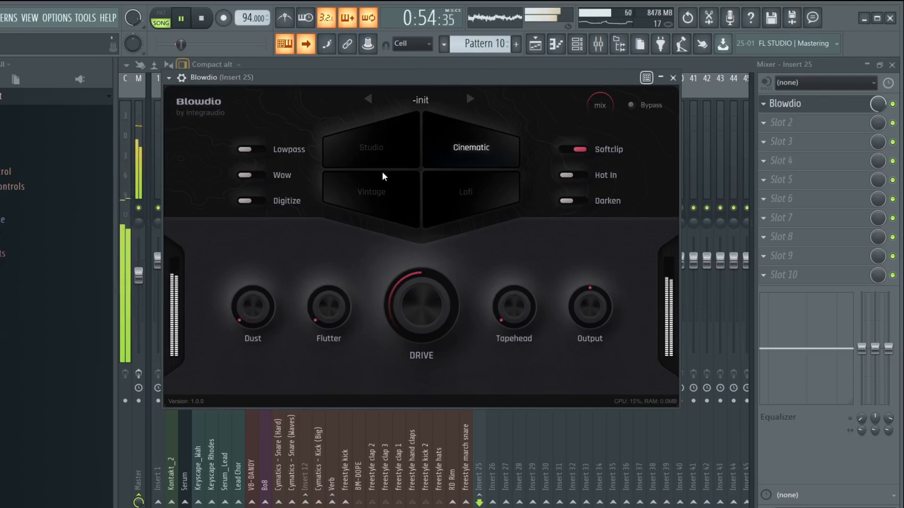
left_click(382, 187)
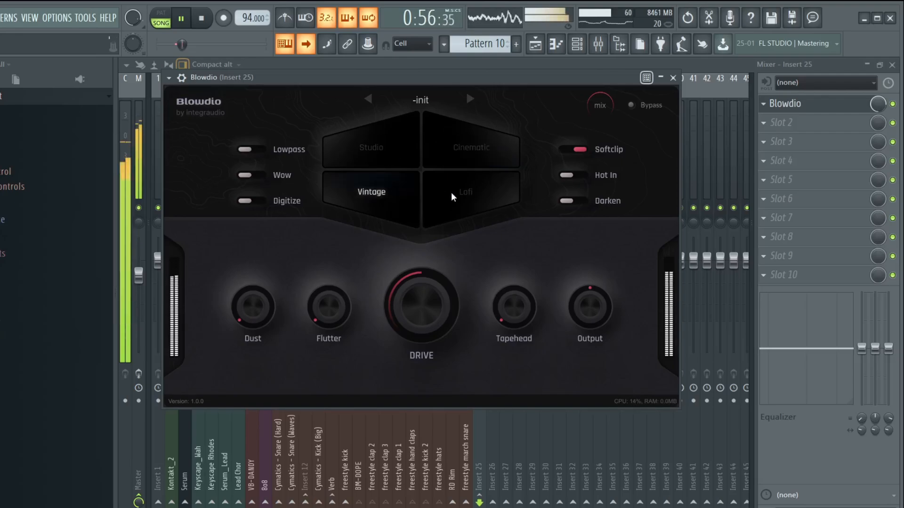
left_click(480, 200)
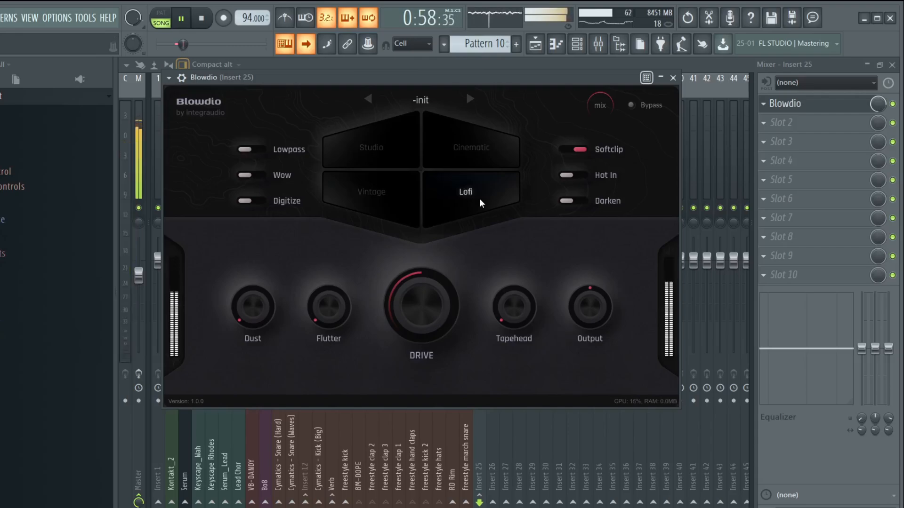
left_click(389, 195)
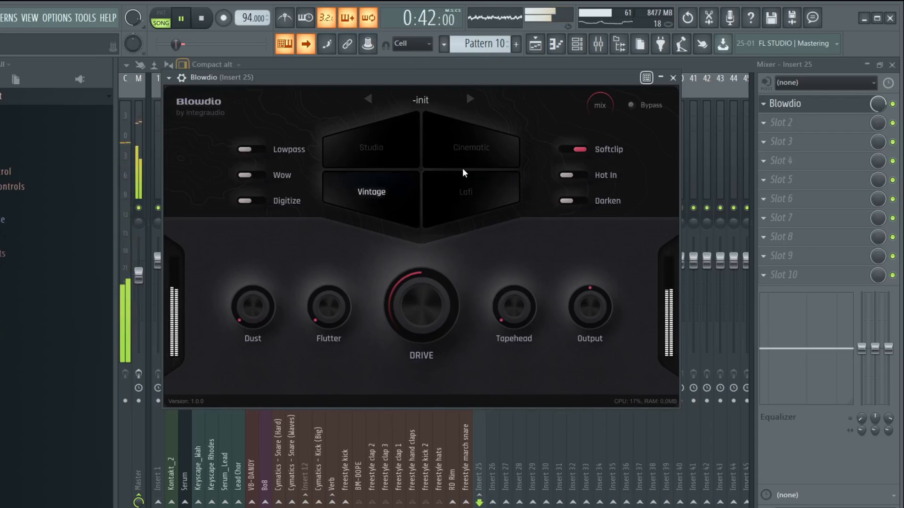
Audition Studio, Lofi and Vintage modes on the Insert 25 Blowdio at varying Drive amounts, ending in Studio with Drive about halfway
left_click(382, 147)
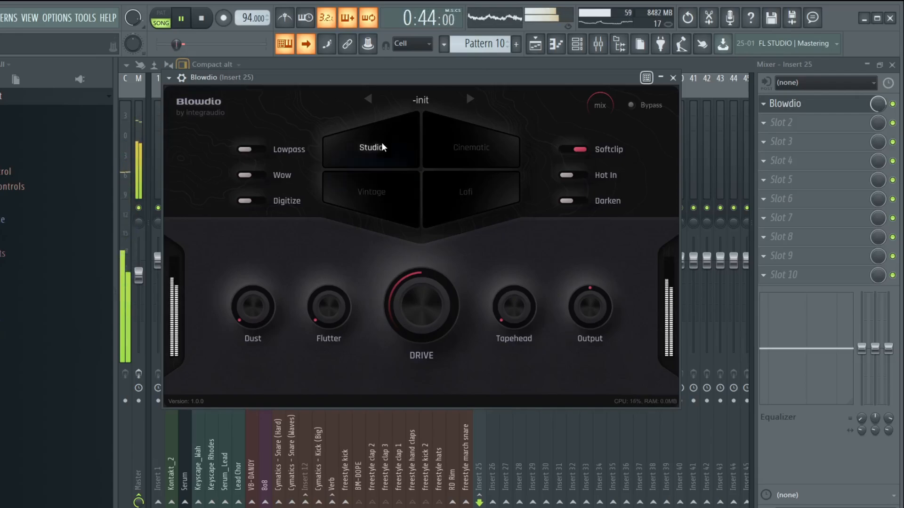
left_click(453, 191)
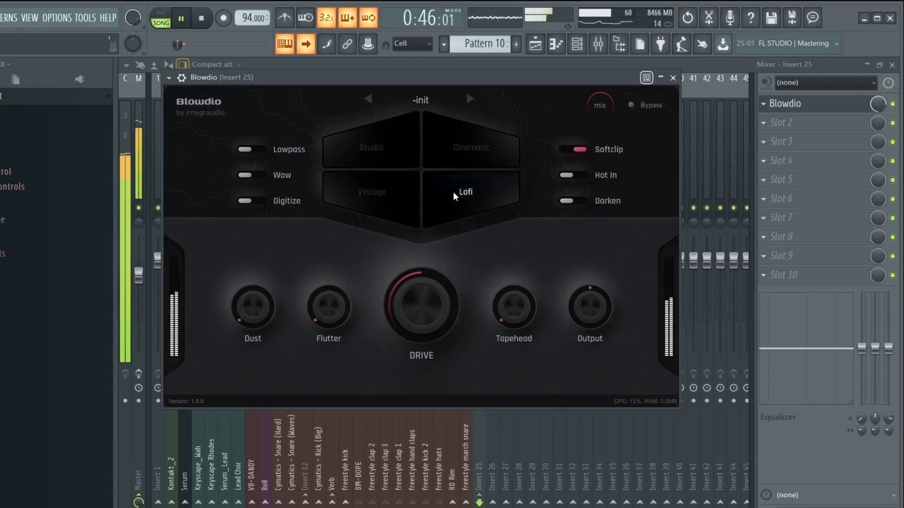
left_click_drag(406, 310, 409, 360)
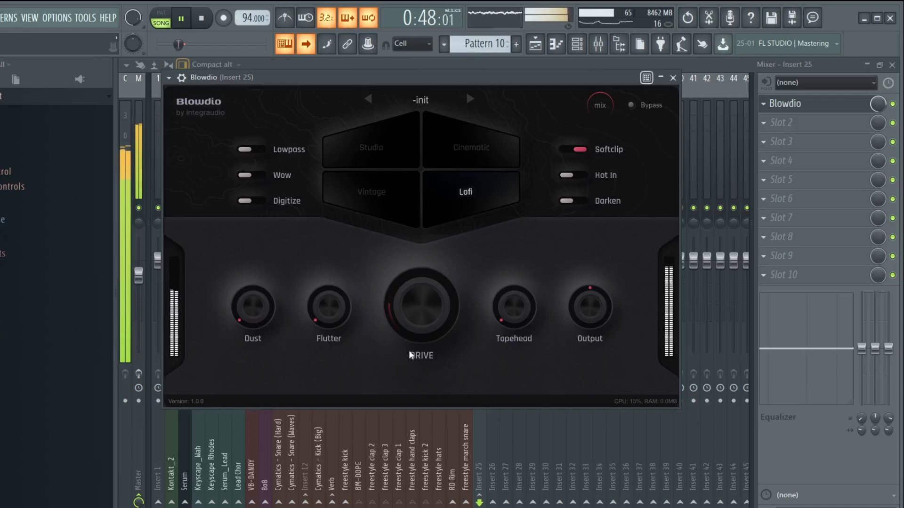
left_click(393, 202)
left_click_drag(409, 303, 414, 259)
left_click(383, 131)
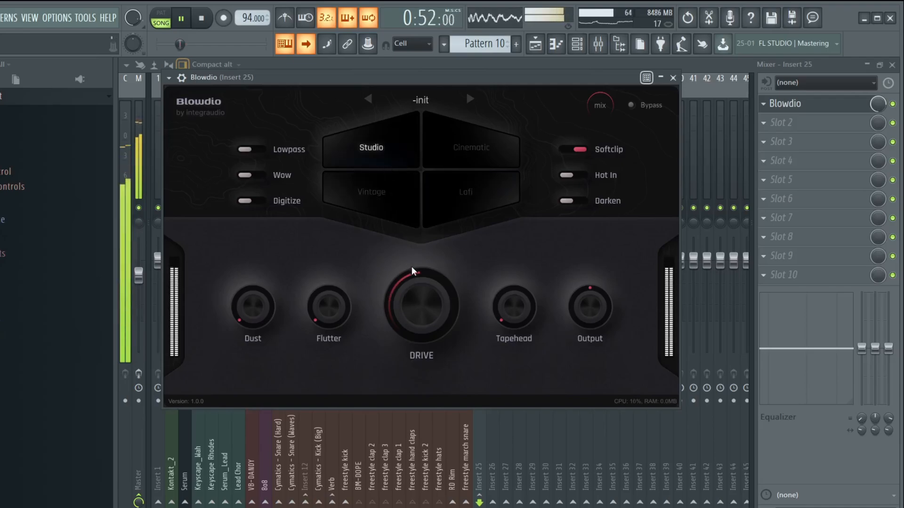
Compare the Studio sound with bypass and with the Lowpass switch on, leaving both off
left_click(644, 108)
left_click(646, 110)
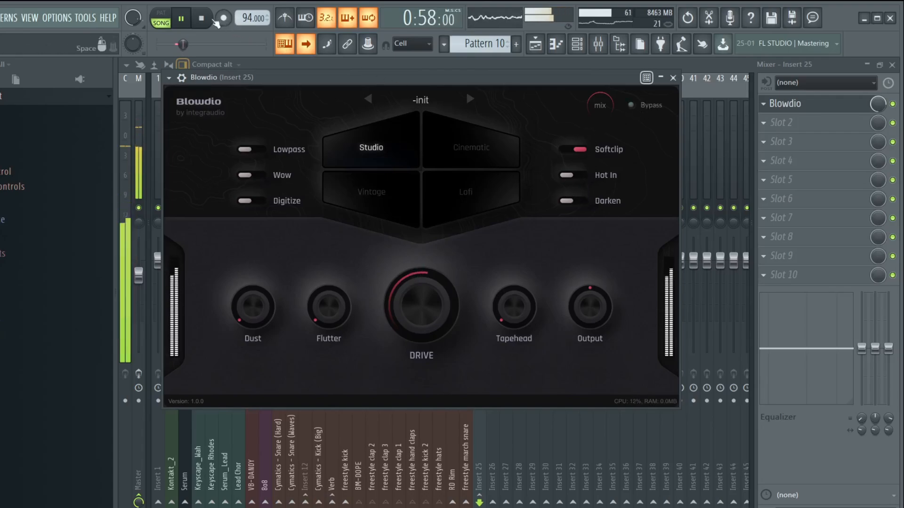
left_click(256, 150)
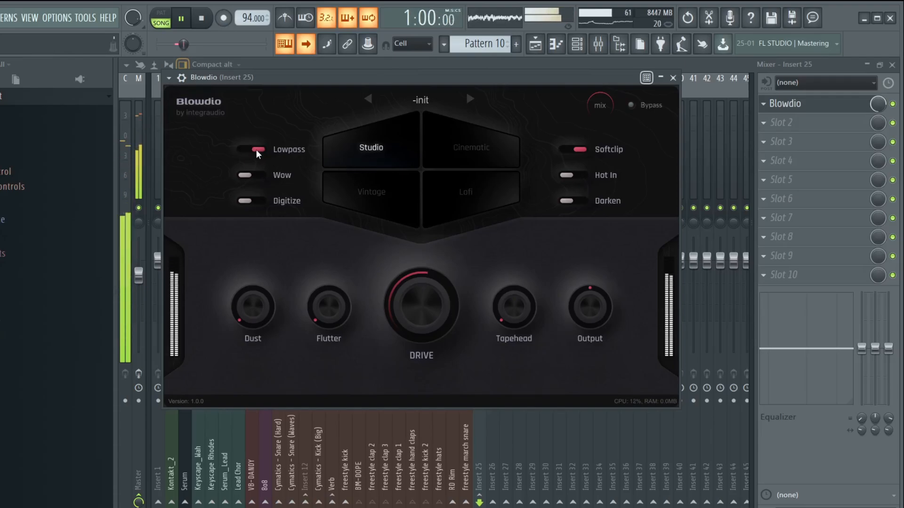
left_click(256, 150)
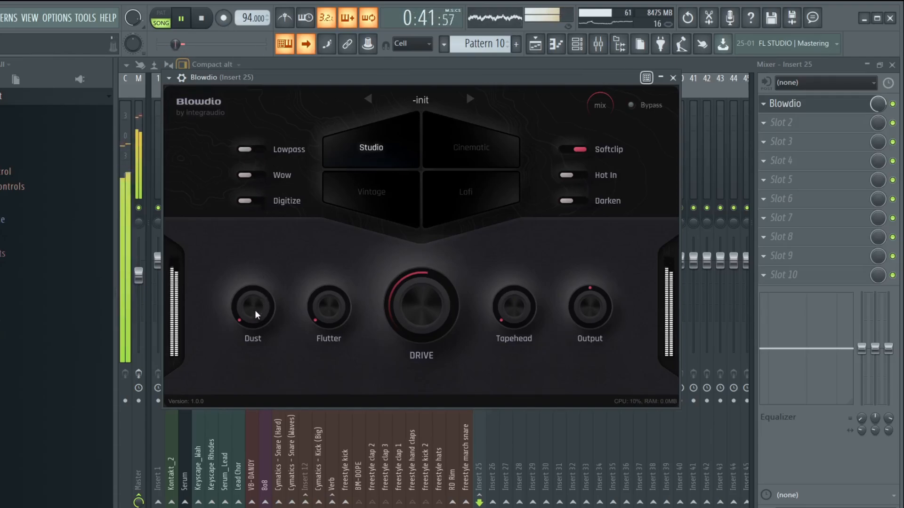
Raise Tapehead to about a quarter and turn on Darken, checking the result against bypass before stopping playback
left_click_drag(516, 304, 523, 272)
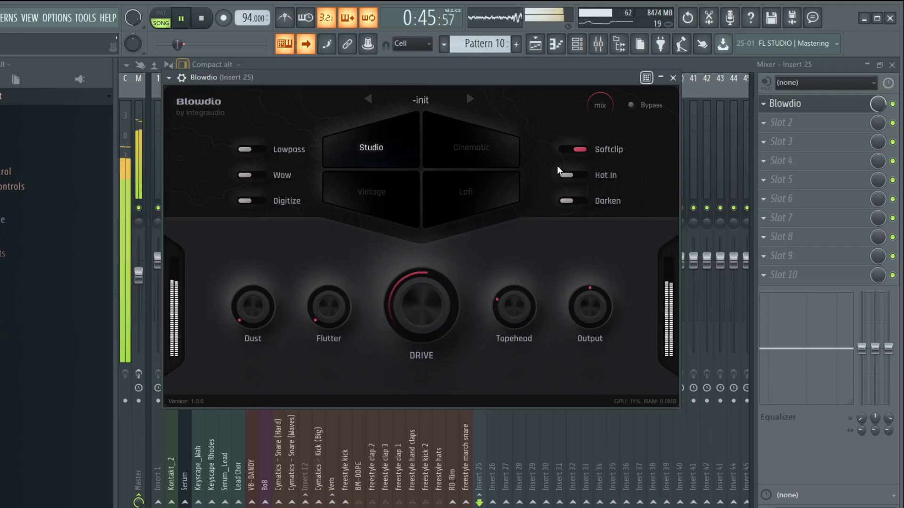
left_click(575, 201)
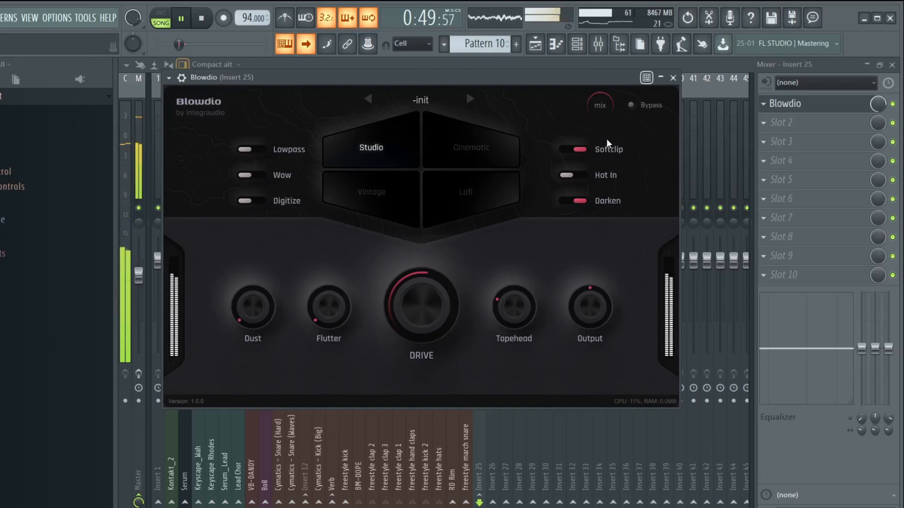
left_click(643, 106)
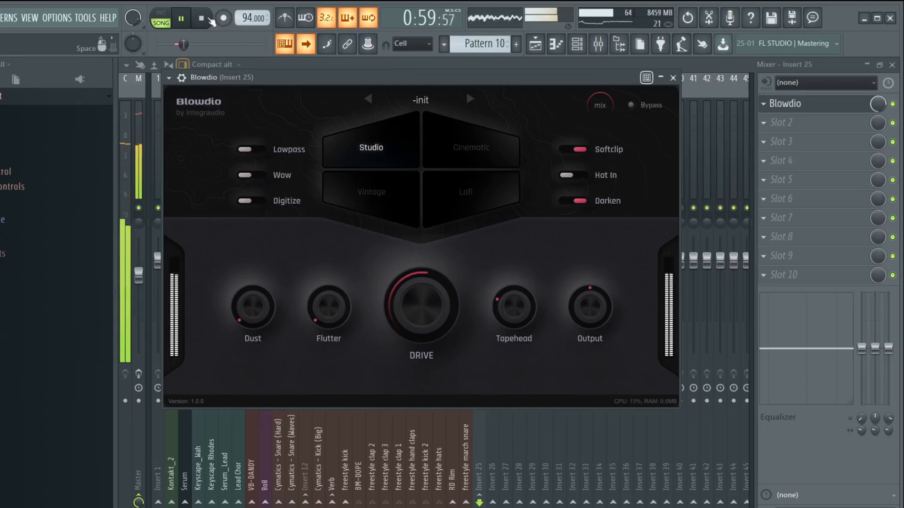
left_click(209, 19)
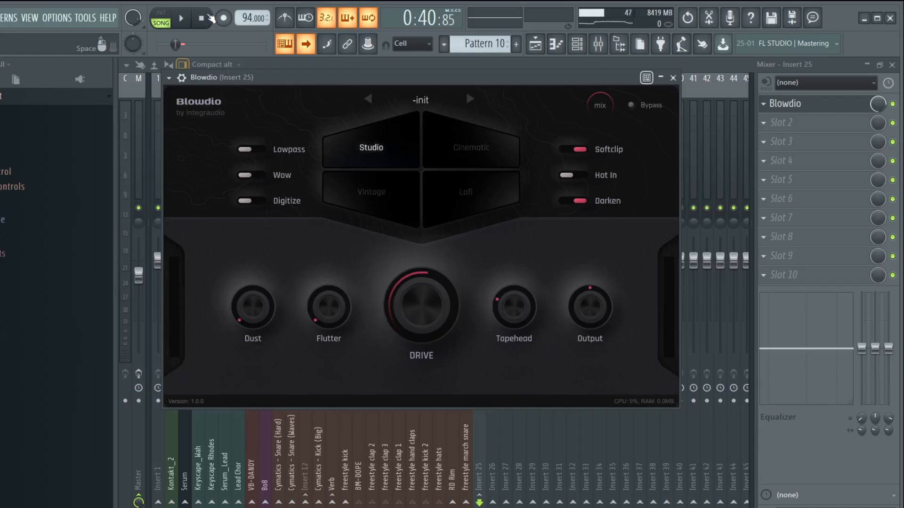
Play the song while comparing the Insert 25 Blowdio bypassed and active, and stop playback
left_click(186, 22)
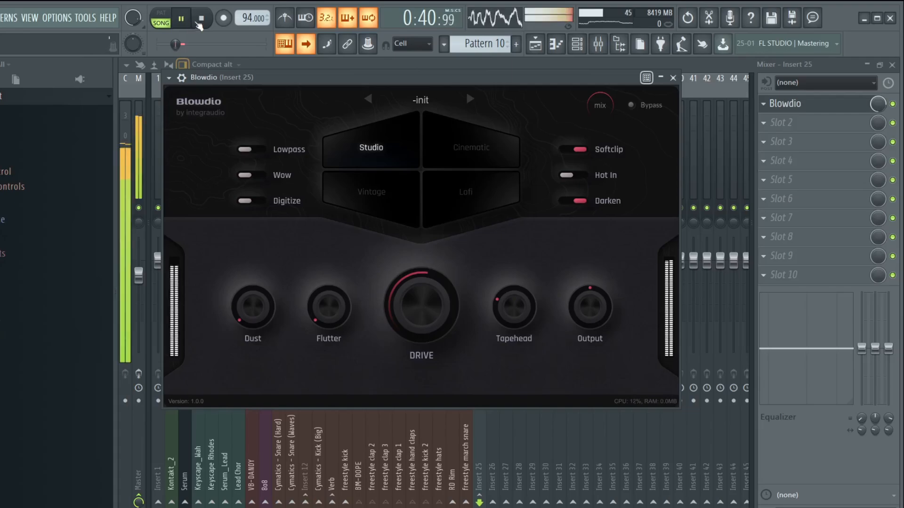
left_click(654, 106)
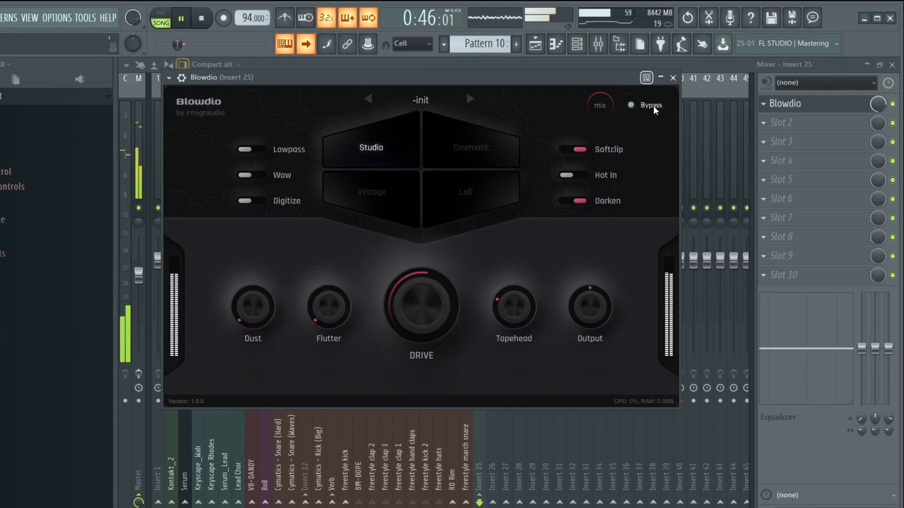
left_click(653, 106)
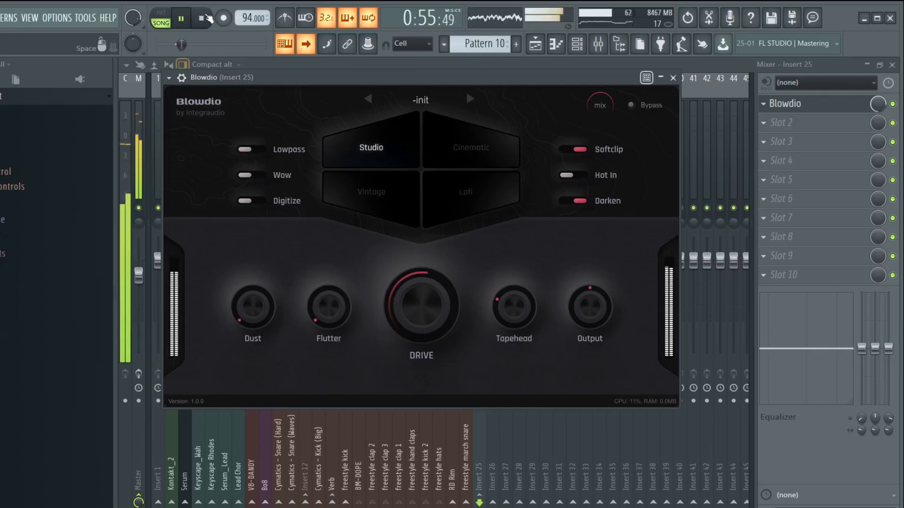
left_click(206, 18)
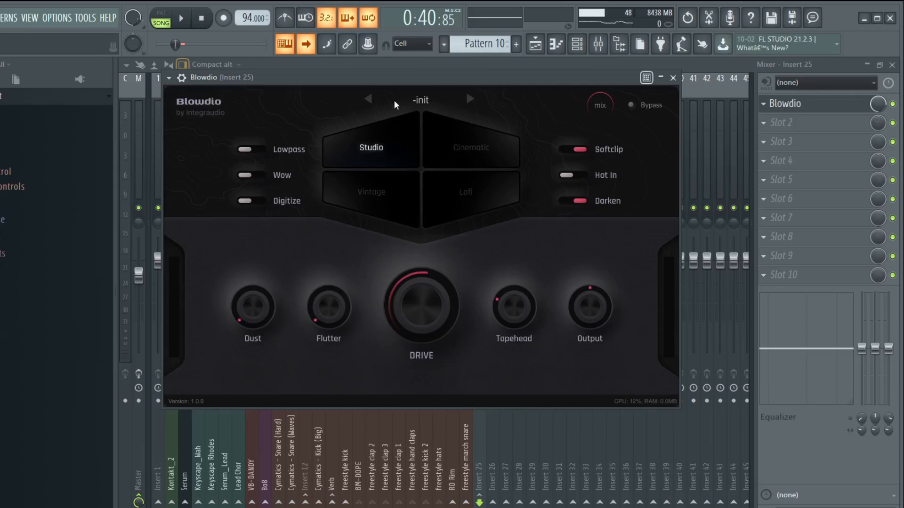
Restart playback, compare the sound with Darken off and on, and close the Insert 25 Blowdio window
left_click(182, 18)
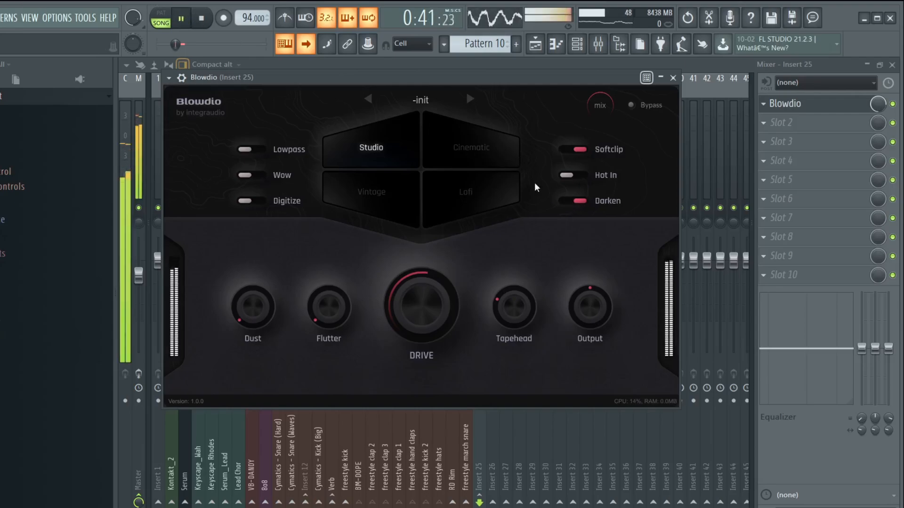
left_click(574, 201)
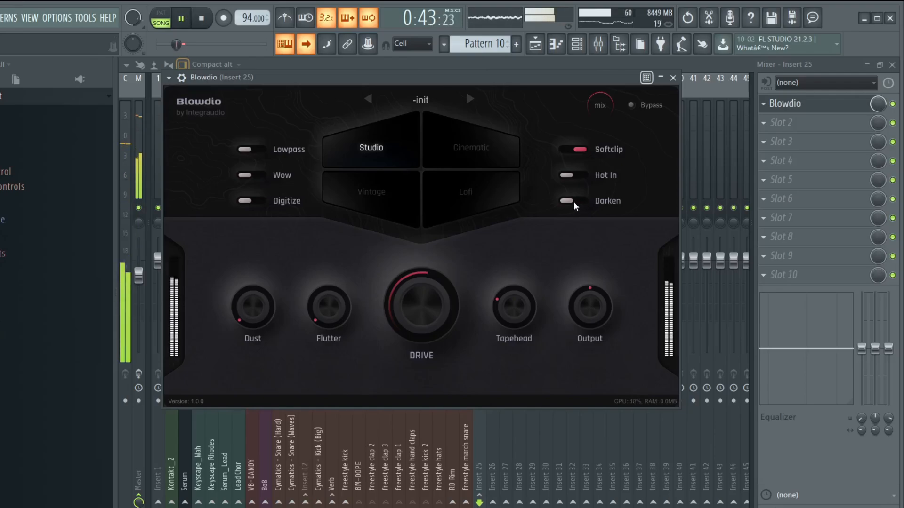
left_click(576, 202)
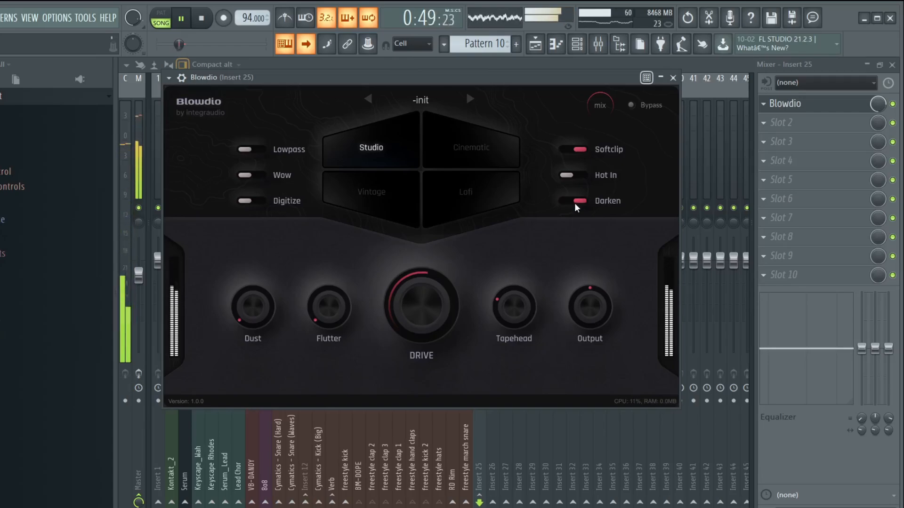
left_click(673, 78)
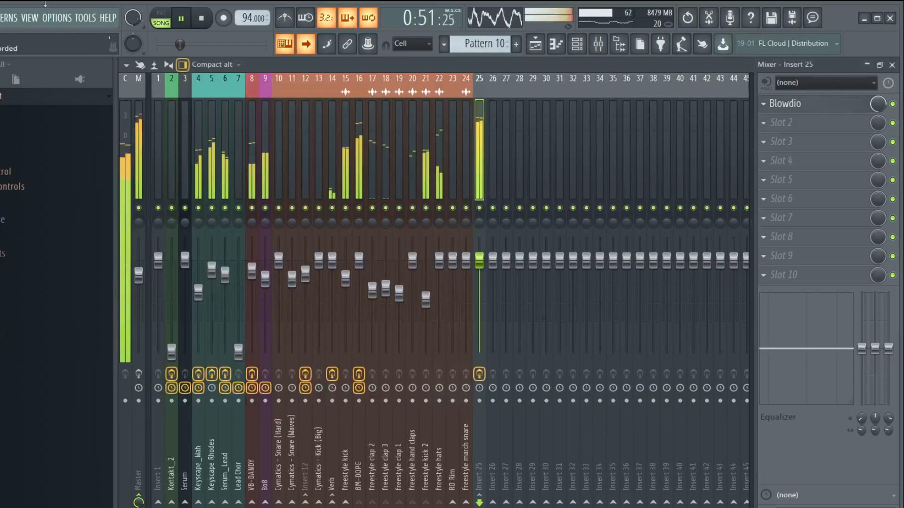
Select the Serum_Lead mixer track and load Blowdio into its effect slot 3 with the song playing
left_click(225, 120)
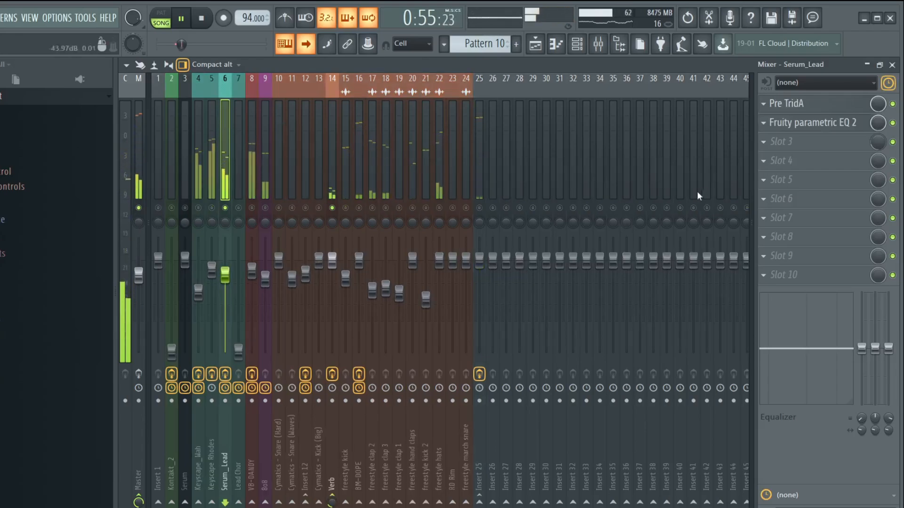
key("space")
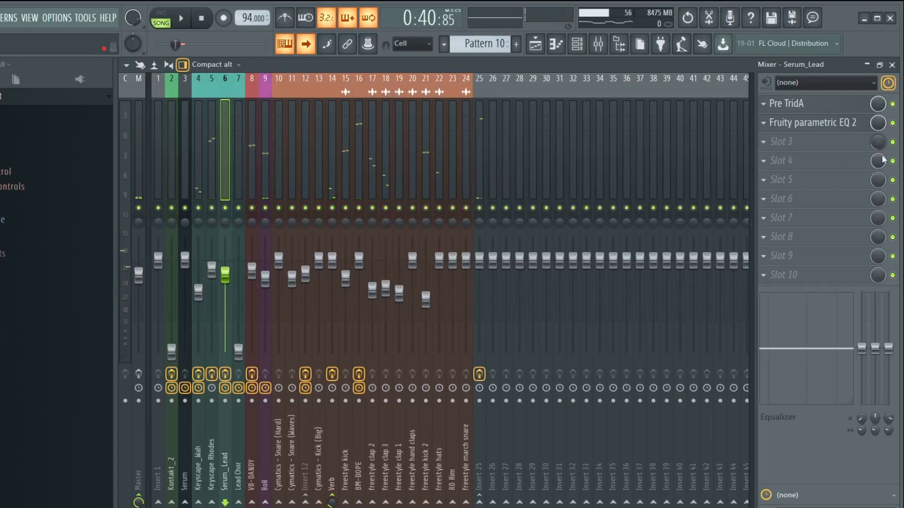
key("space")
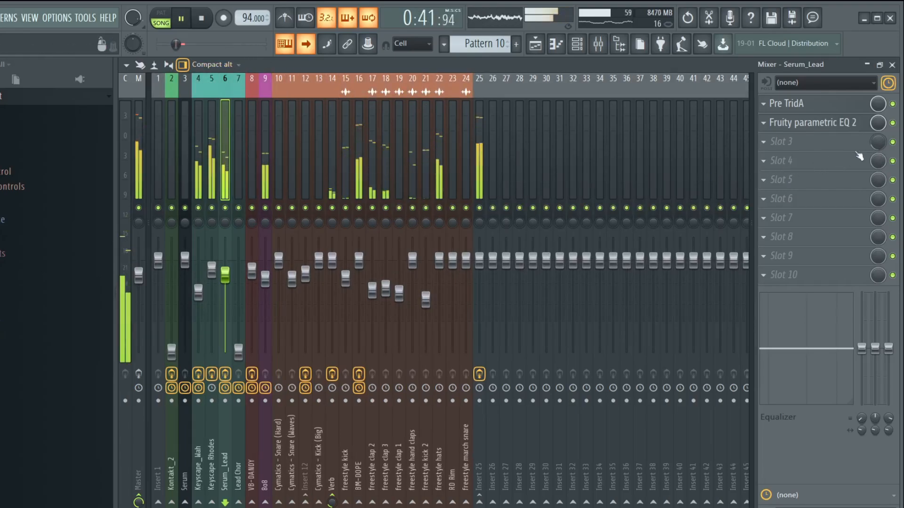
left_click(824, 149)
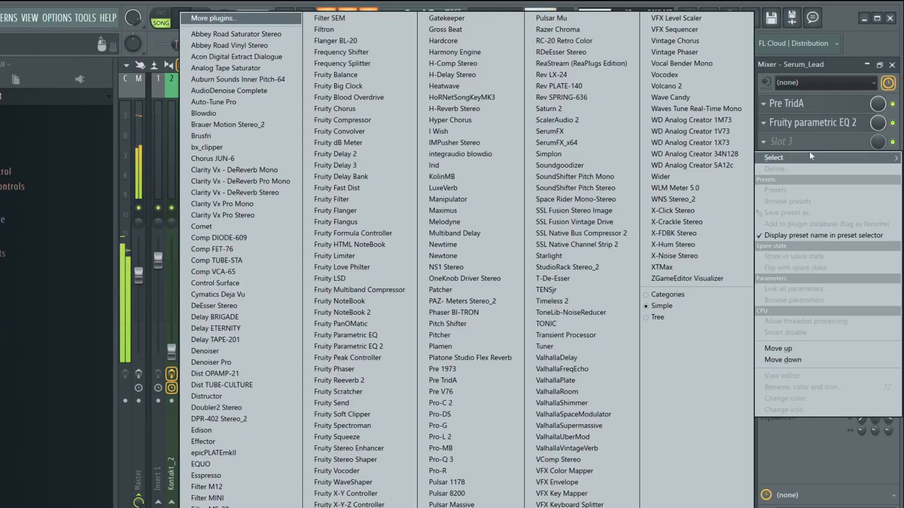
left_click(232, 116)
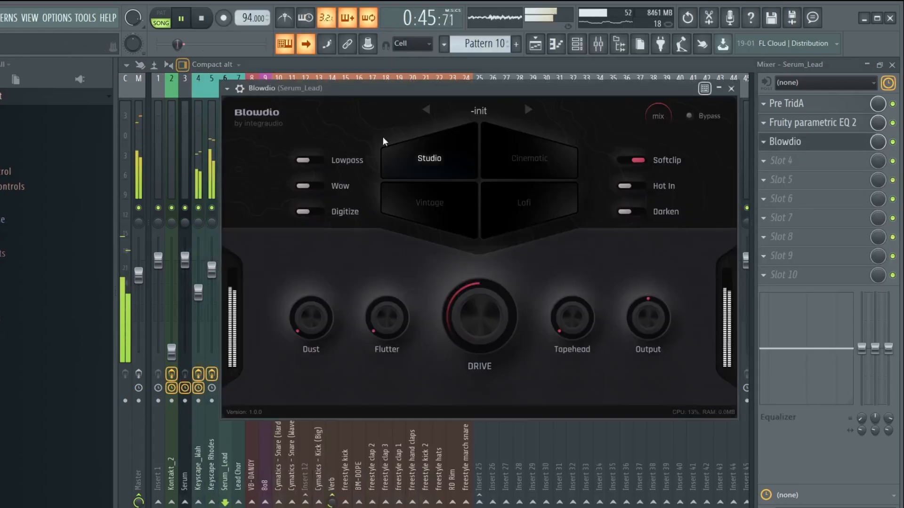
Turn on Darken and Hot In on the Serum_Lead Blowdio and lower Output to about a quarter
left_click(637, 212)
left_click(635, 186)
left_click_drag(642, 303, 649, 355)
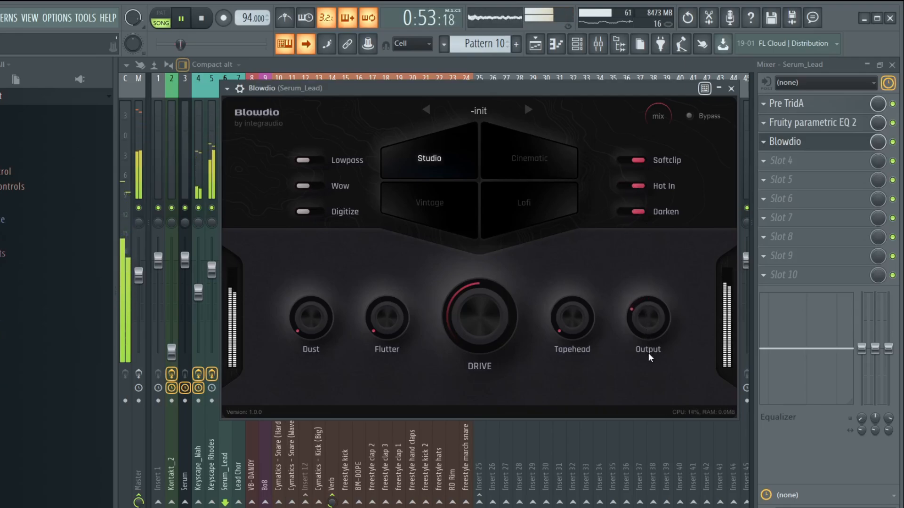
Audition the Cinematic and Vintage modes on the Serum_Lead Blowdio and settle on Cinematic
left_click(518, 155)
left_click(434, 202)
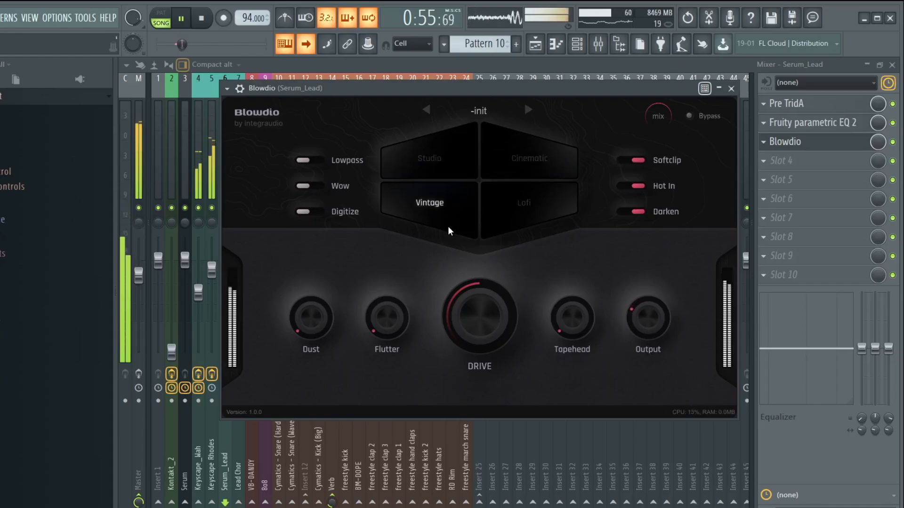
left_click(513, 157)
Try Lowpass on and off, turn on Wow and Digitize, and stop playback
left_click(315, 160)
left_click(306, 162)
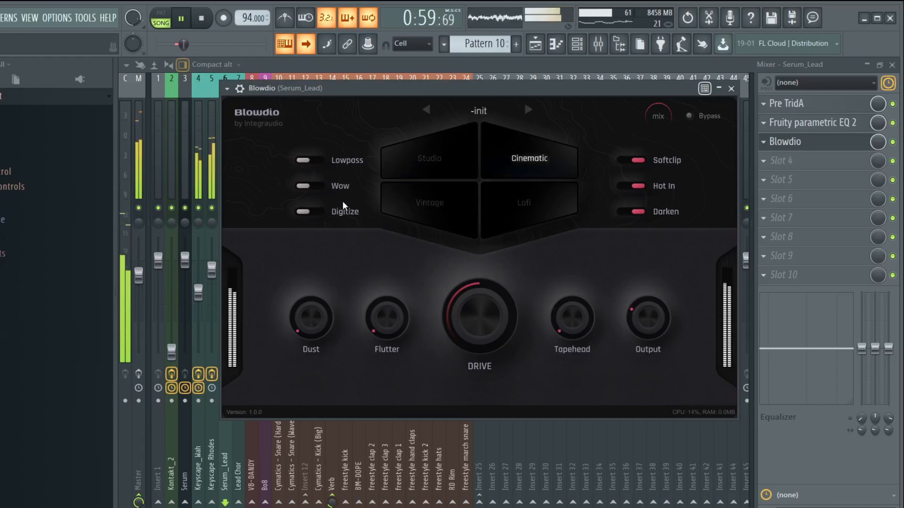
left_click(317, 186)
left_click(311, 210)
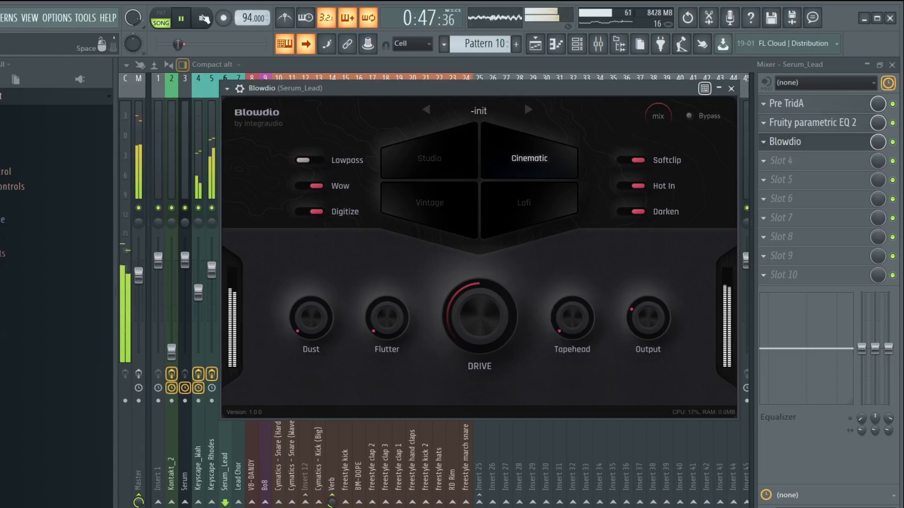
key("space")
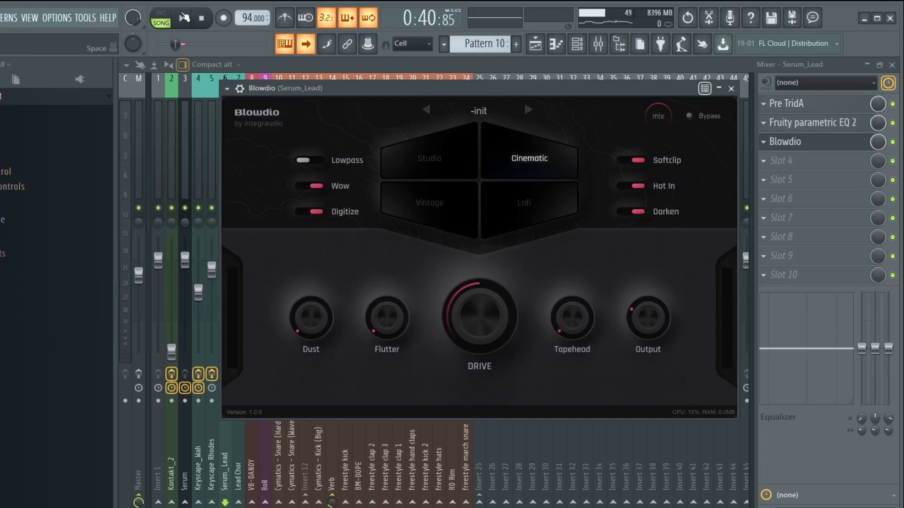
Resume playback, lower Drive to about 30 percent and raise Output to around its midpoint on the Serum_Lead Blowdio
key("space")
left_click_drag(451, 326, 450, 307)
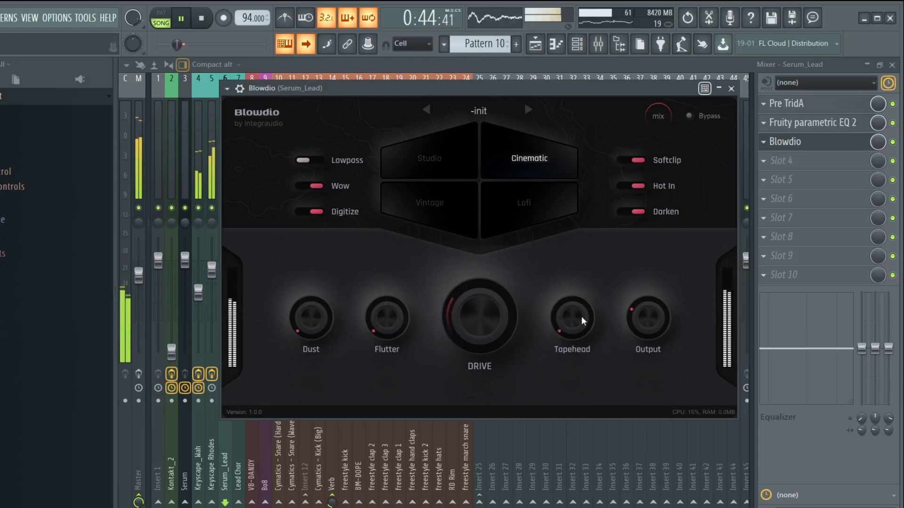
left_click_drag(632, 312, 651, 275)
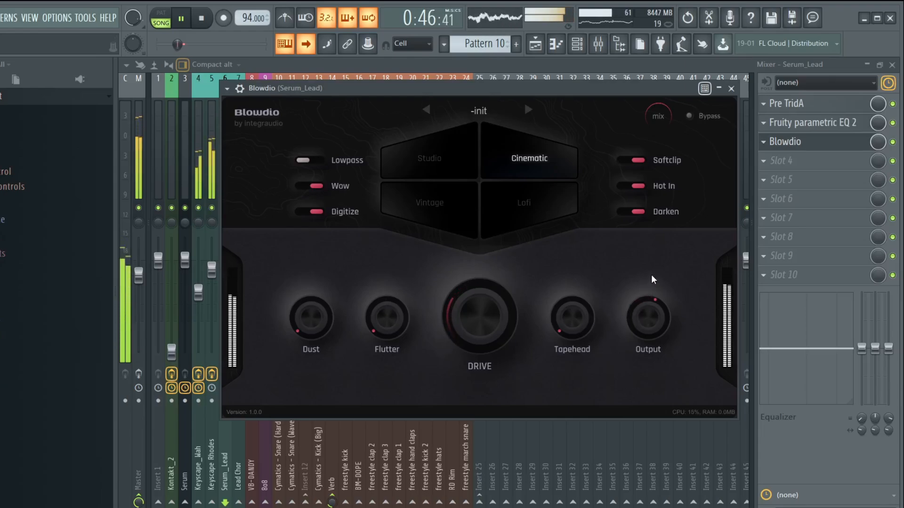
Compare the Serum_Lead sound with Digitize off and on and in Studio mode, returning to Cinematic with Digitize on
left_click(315, 211)
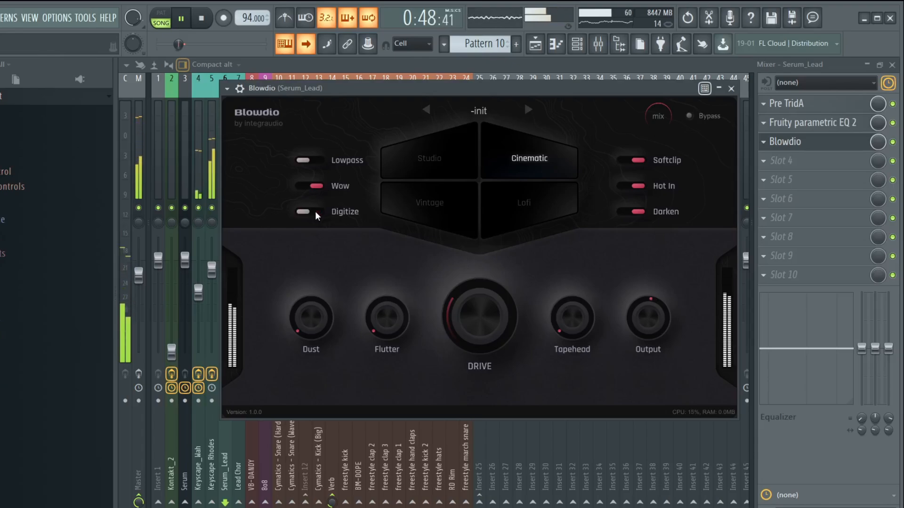
left_click(315, 210)
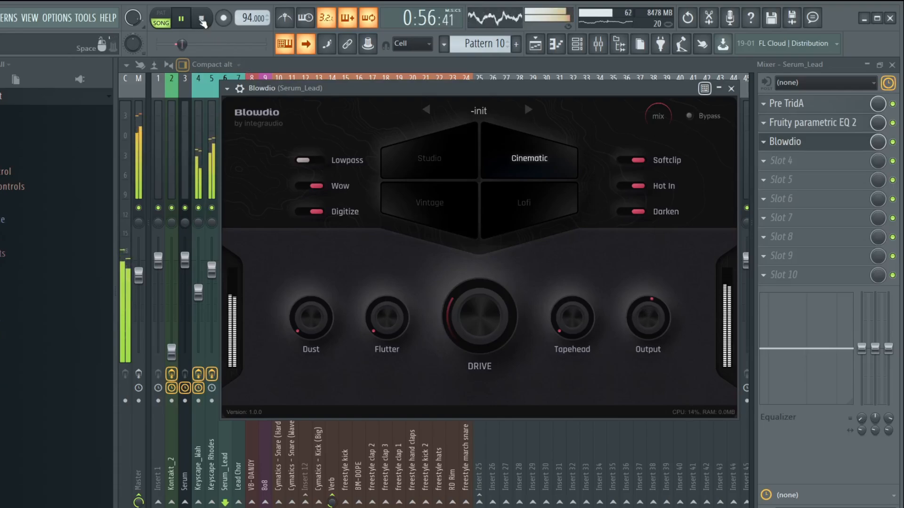
left_click(430, 167)
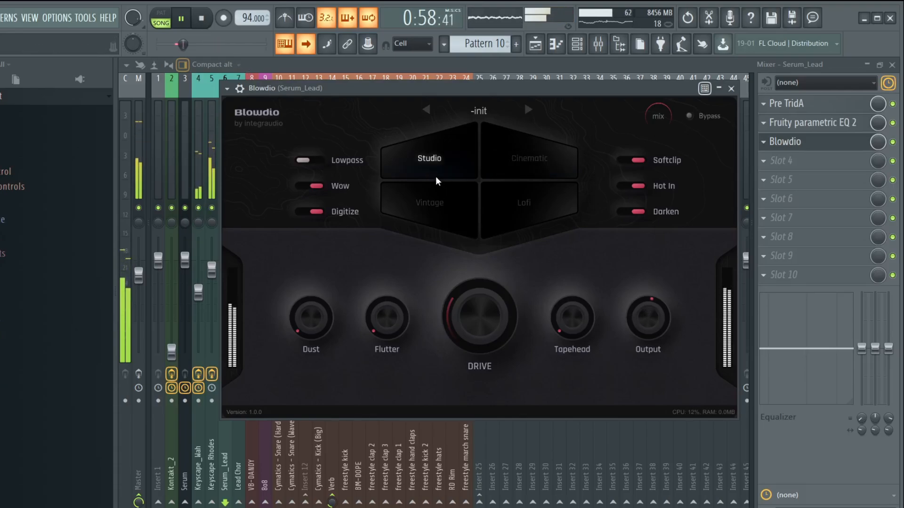
left_click(504, 163)
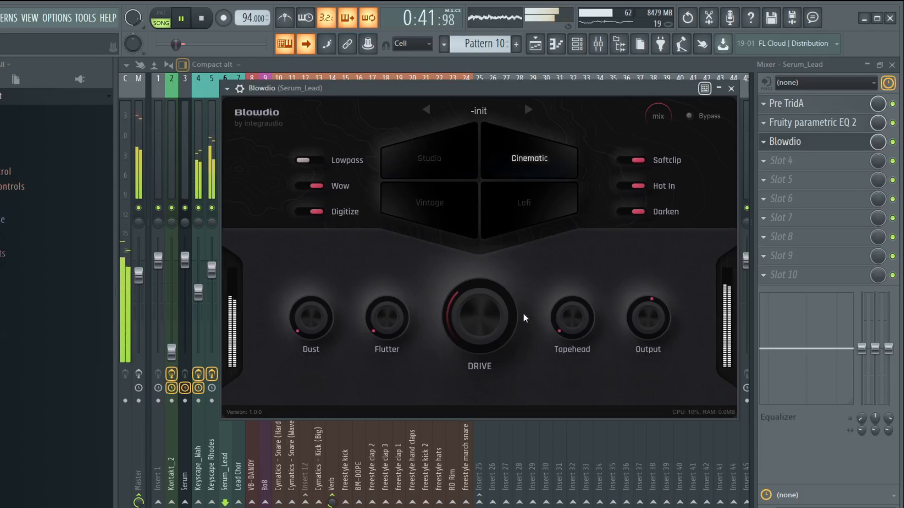
Stop playback and look through the bass presets in the Serum_Lead Blowdio's preset browser
left_click(201, 20)
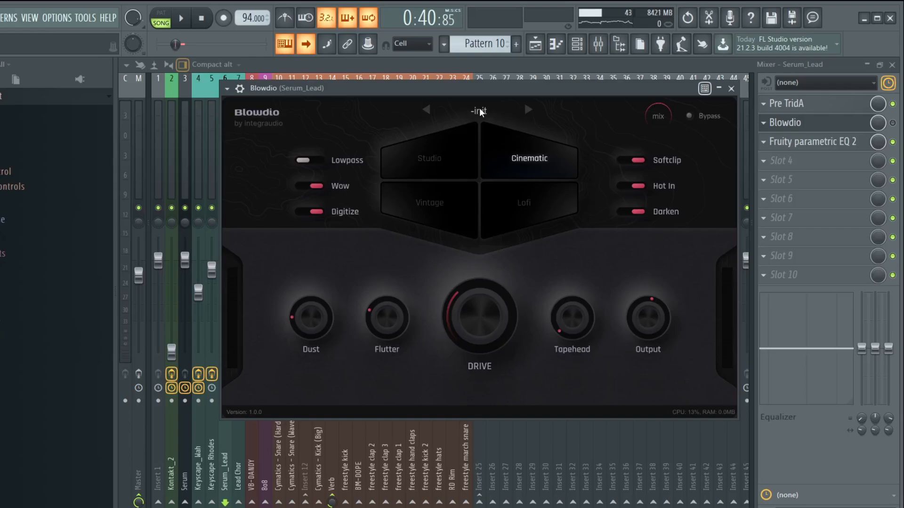
left_click(479, 111)
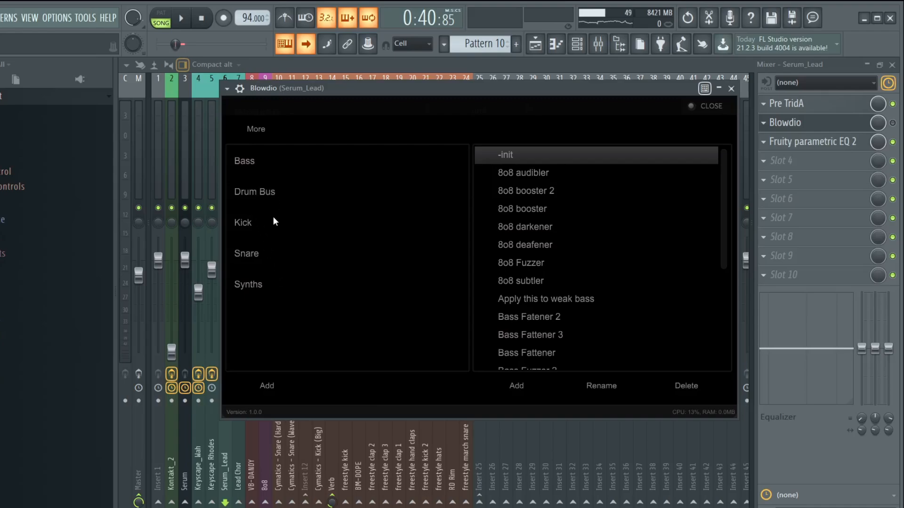
scroll(646, 306, "down", 5)
scroll(646, 308, "up", 5)
scroll(481, 219, "down", 3)
scroll(553, 268, "down", 3)
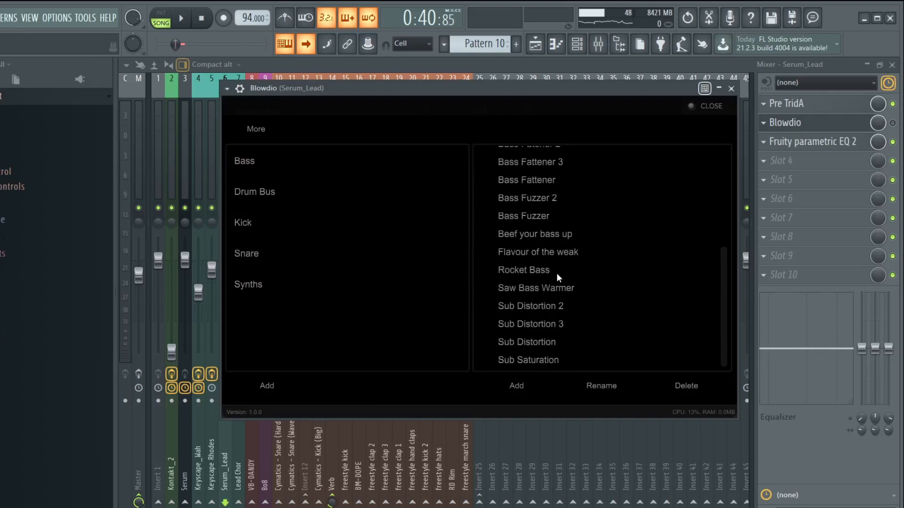
scroll(551, 253, "up", 5)
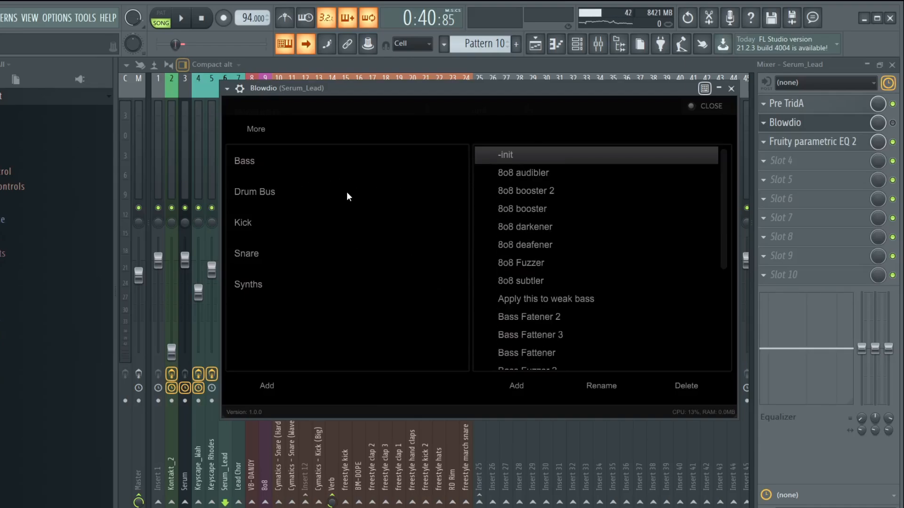
Browse the Drum Bus, Kick, Snare and Synths preset banks and load the More weight preset from Synths
left_click(347, 191)
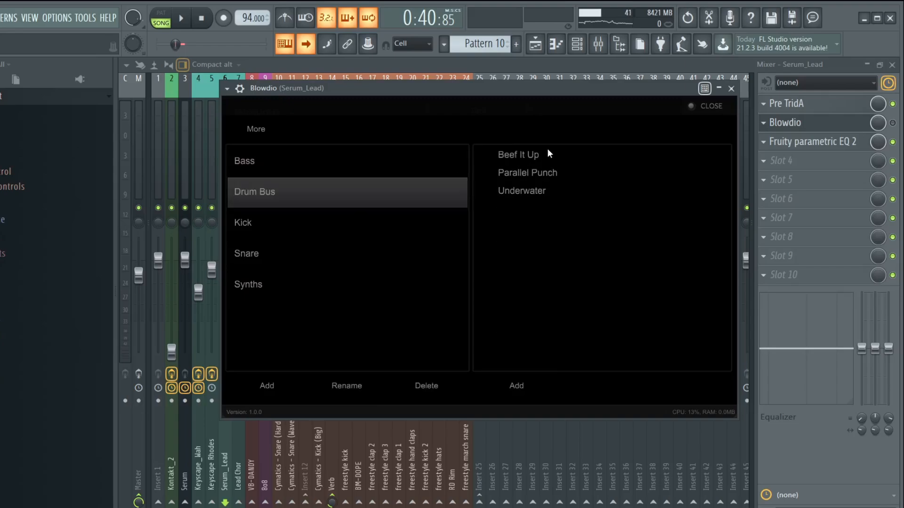
left_click(394, 216)
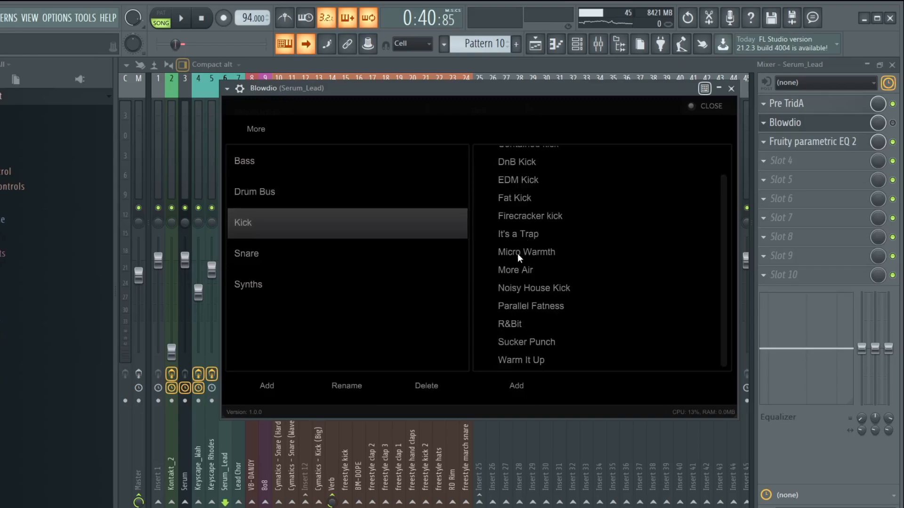
left_click(431, 254)
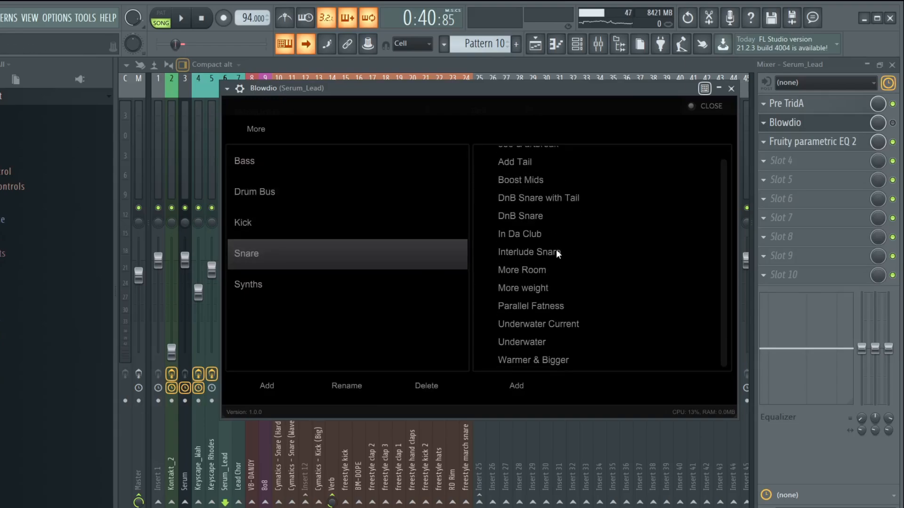
scroll(554, 345, "down", 1)
left_click(405, 286)
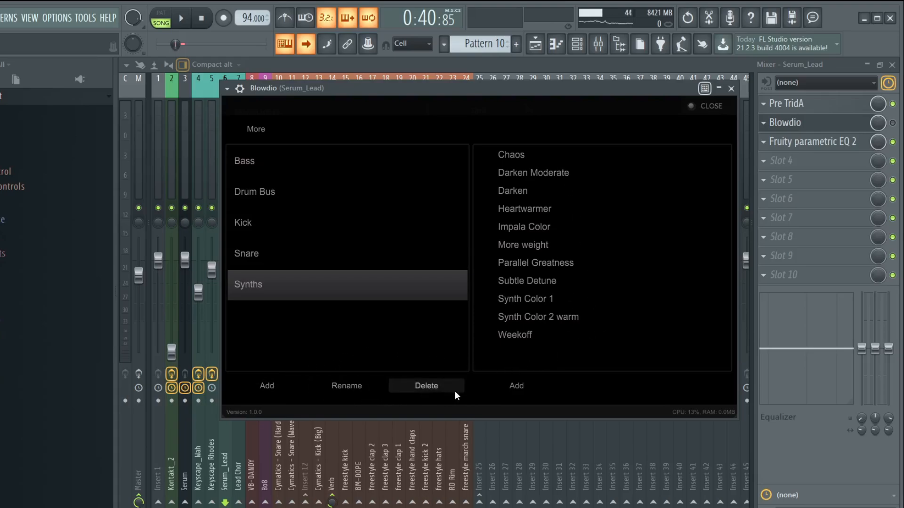
left_click(536, 245)
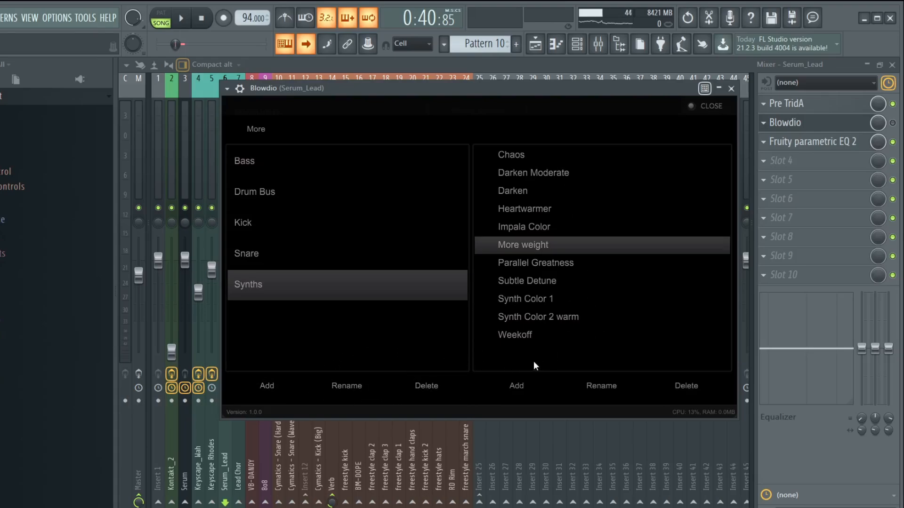
Add a new preset bank named Guitars and save a user preset named Guitar 1 in it
left_click(287, 386)
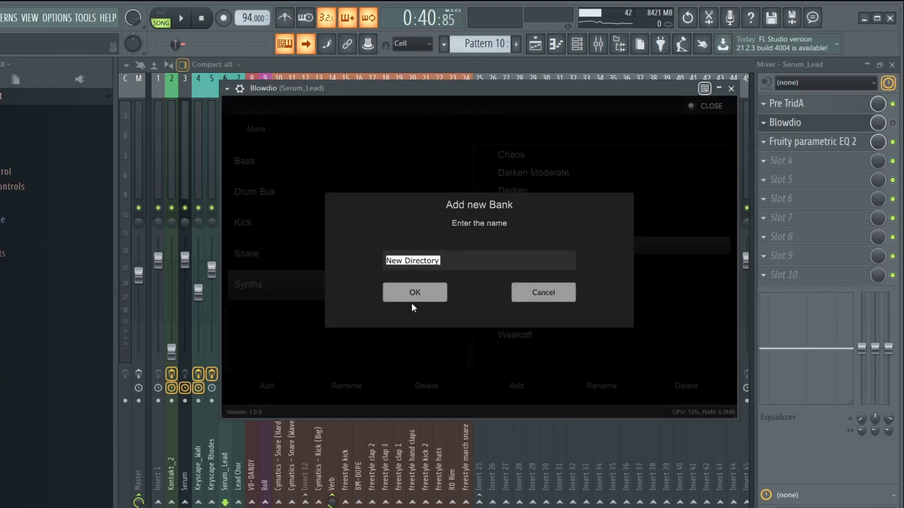
type("Guitars")
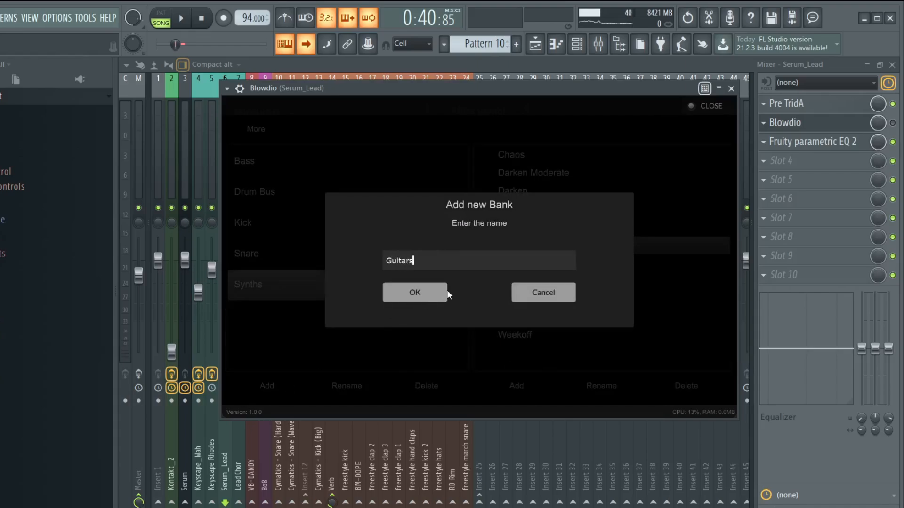
left_click(417, 292)
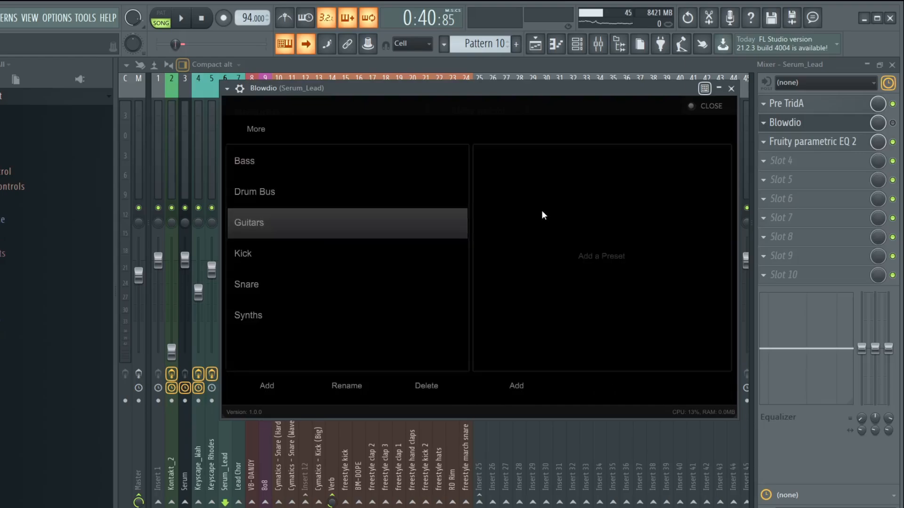
left_click(517, 386)
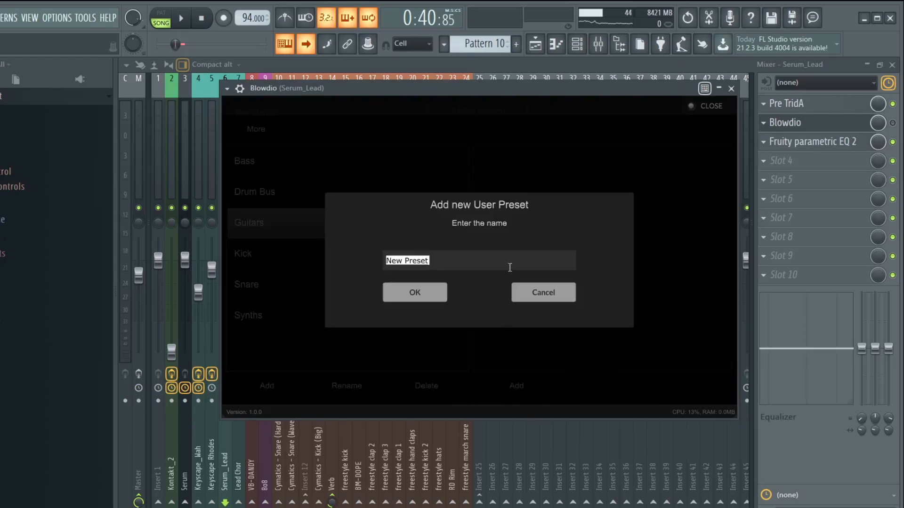
type("Guitar 1")
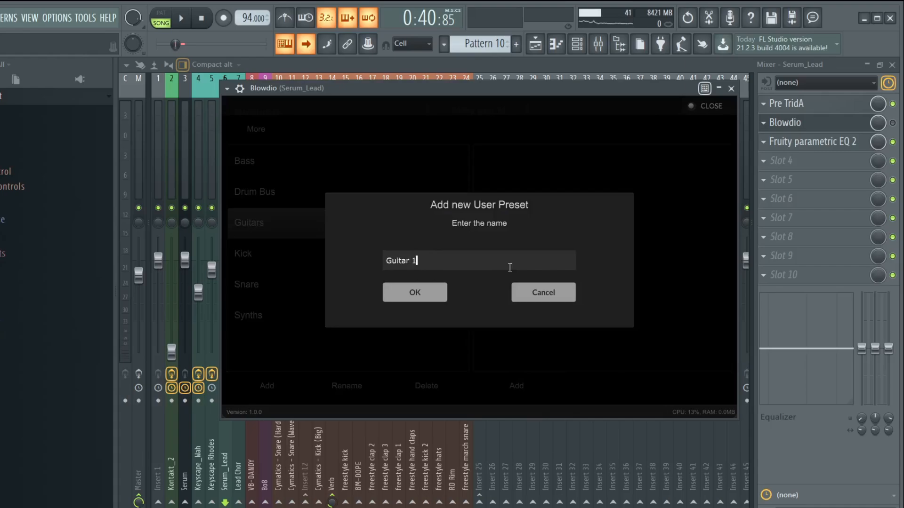
left_click(428, 298)
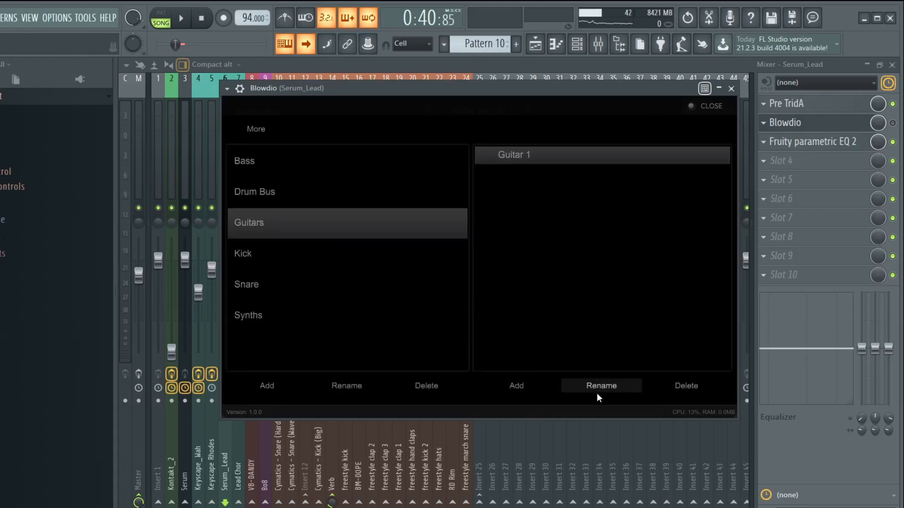
Try to rename the Guitar 1 preset by prefixing its name with "El", and close the preset browser
left_click(600, 390)
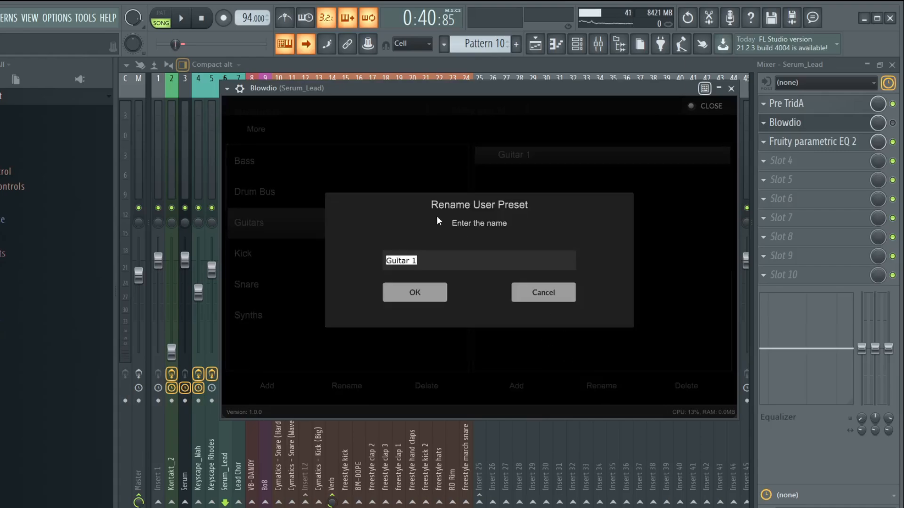
key("Home")
type("El")
left_click(445, 292)
left_click(699, 137)
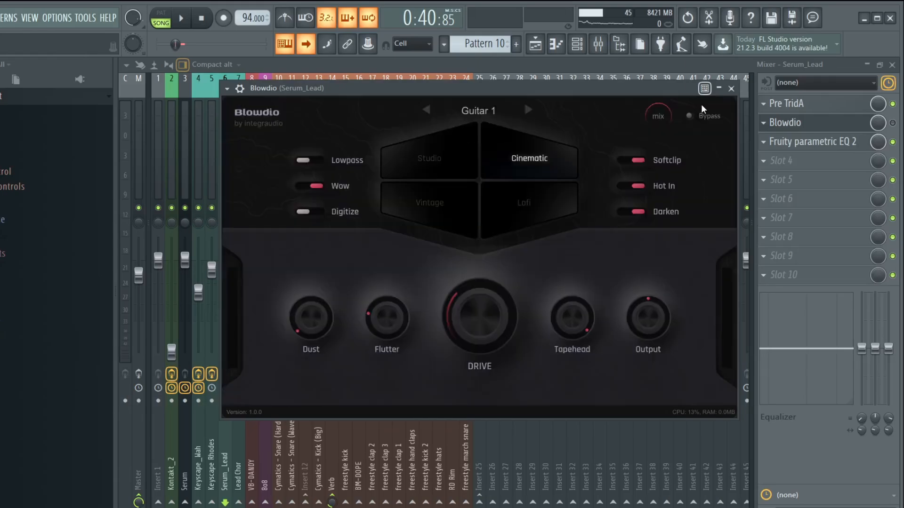